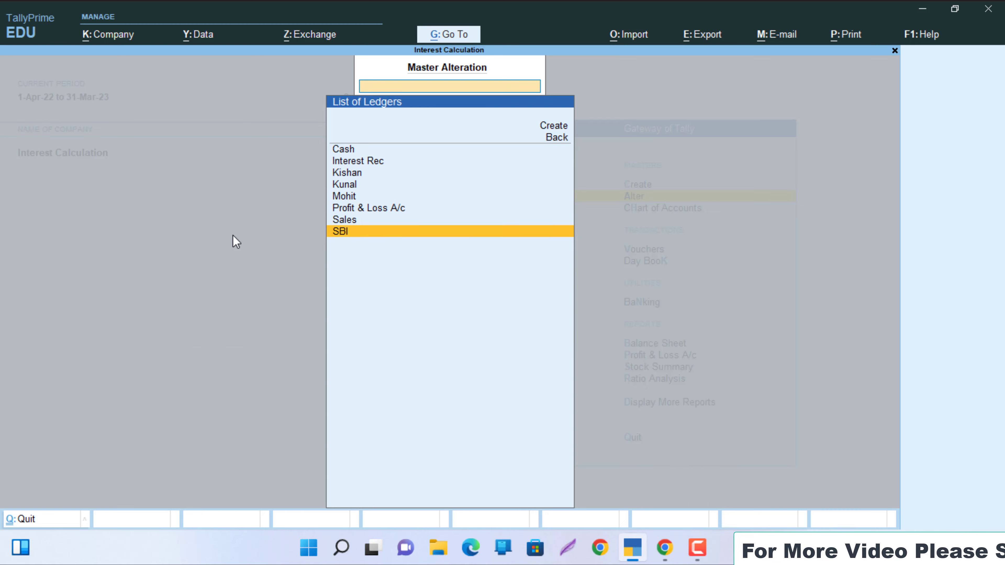
# Step: Open the SBI ledger's master record for viewing and return to the Gateway of Tally
pyautogui.press('Return')
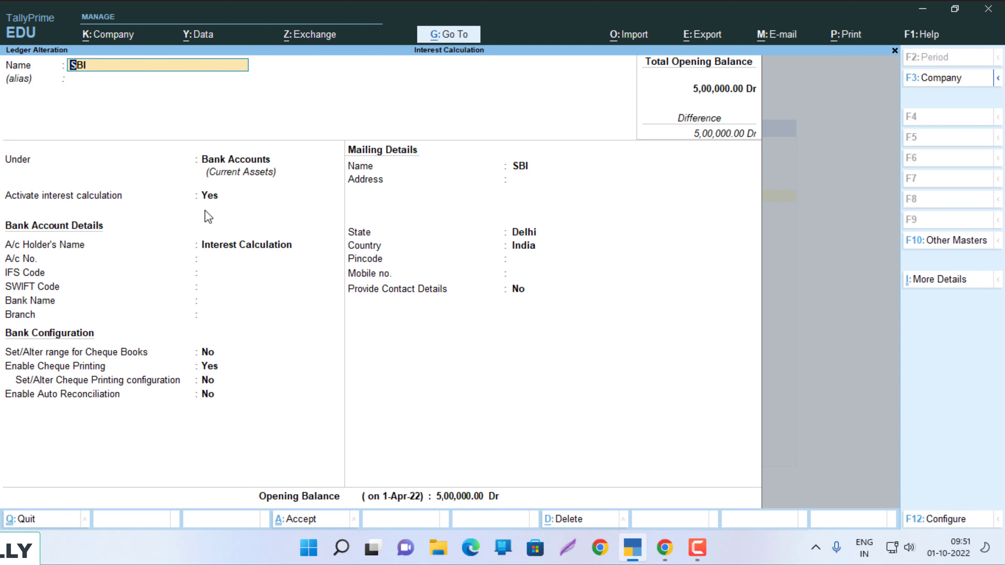
pyautogui.press('Escape')
pyautogui.press('y')
pyautogui.press('Escape')
pyautogui.press('Escape')
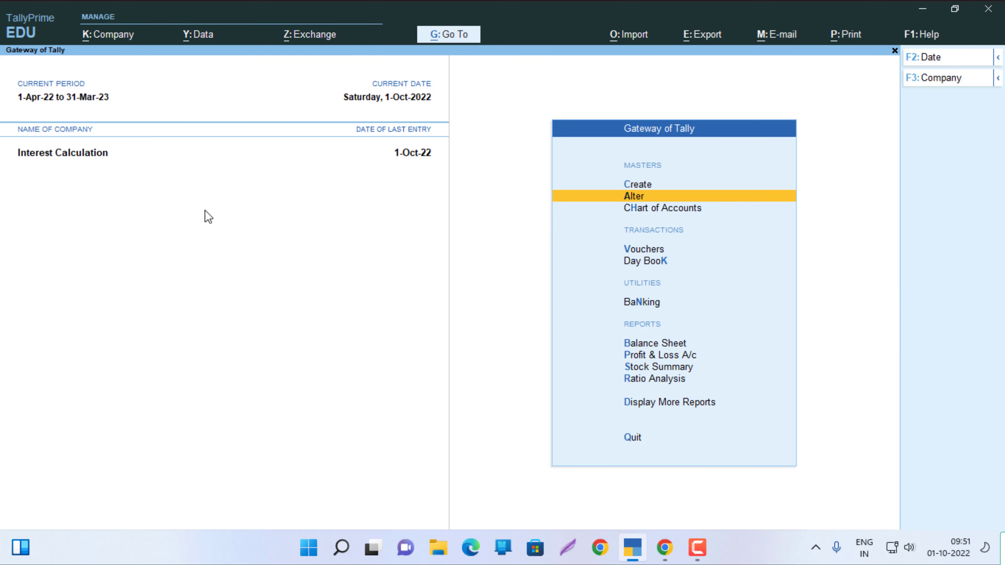
# Step: View the Ledger Interest Calculation report for the SBI ledger and close it again
pyautogui.hotkey('alt', 'g')
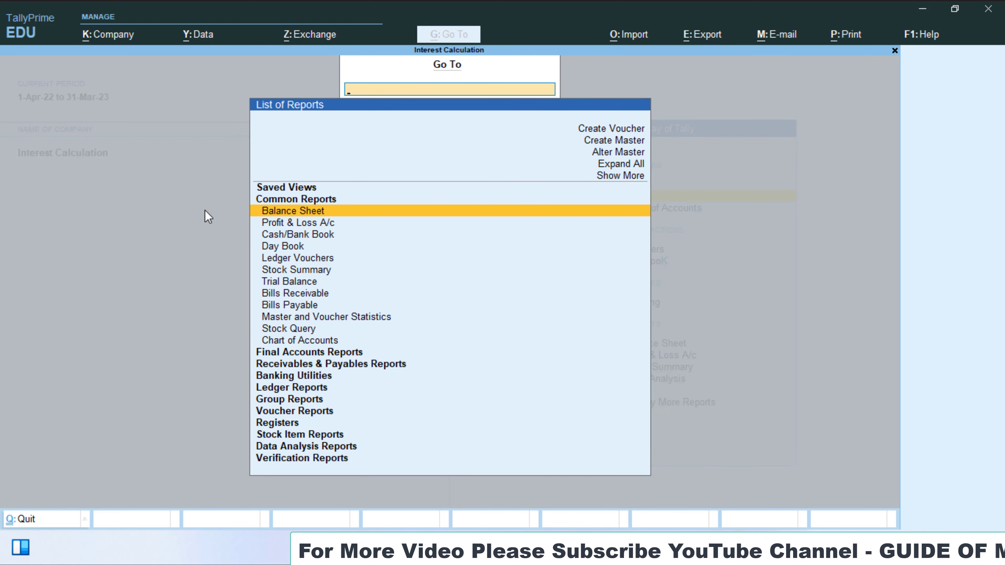
pyautogui.write('Inte')
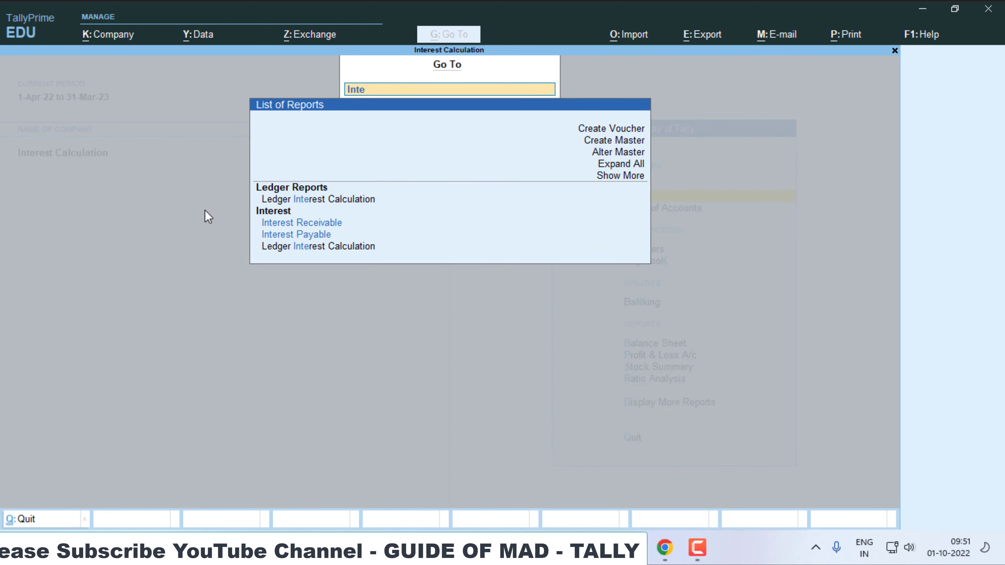
pyautogui.press('Down')
pyautogui.press('Down')
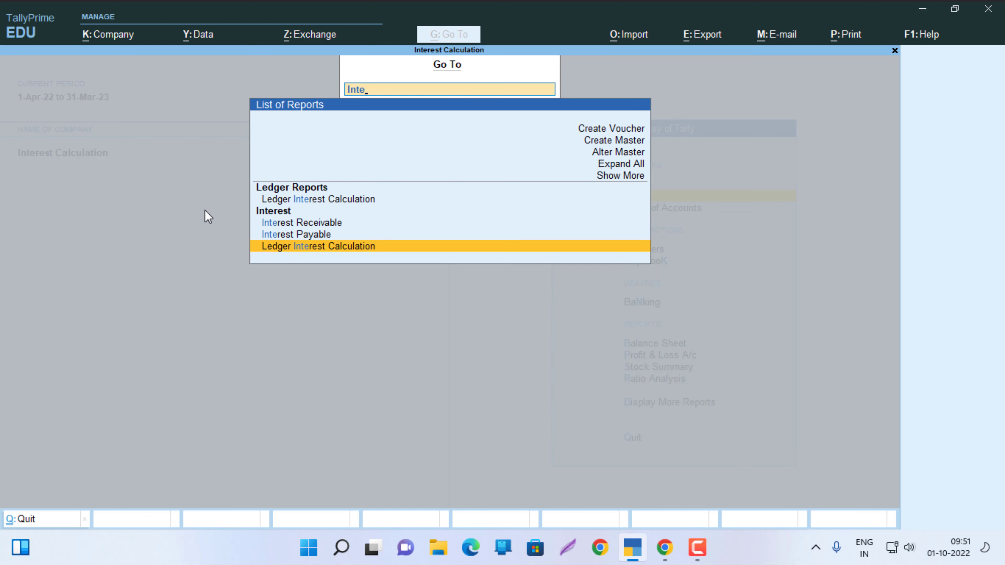
pyautogui.press('Return')
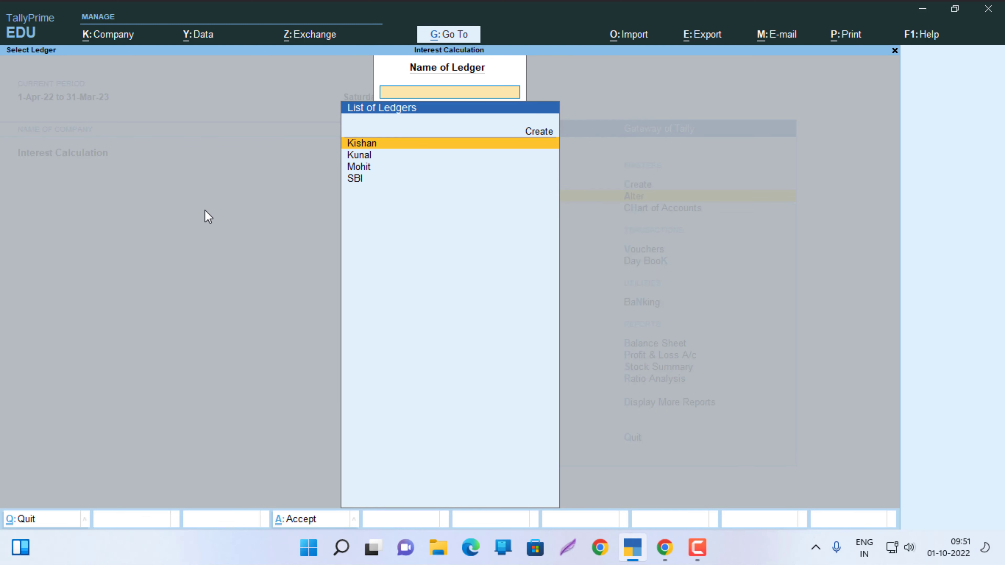
pyautogui.press('Down')
pyautogui.press('Down')
pyautogui.press('Down')
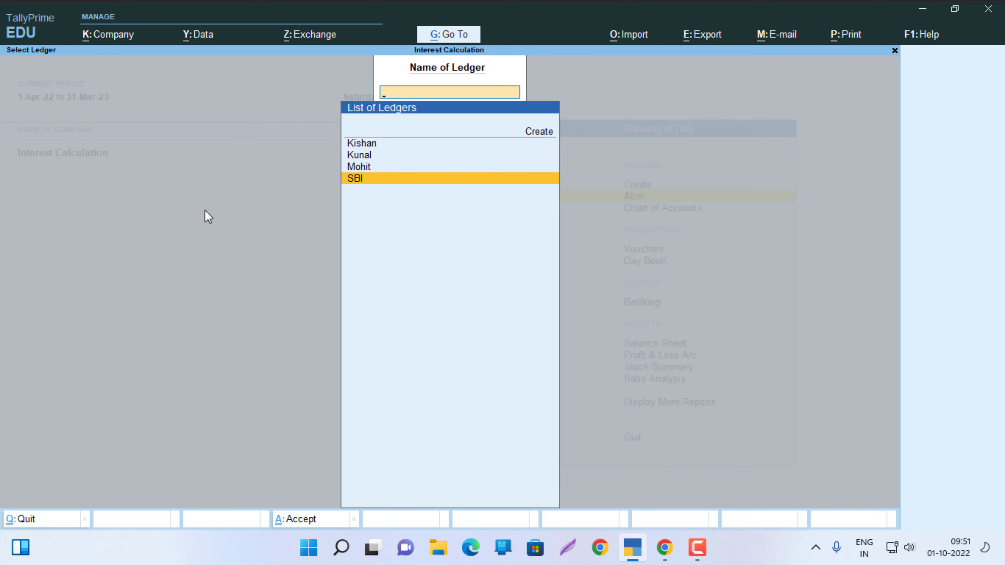
pyautogui.press('Return')
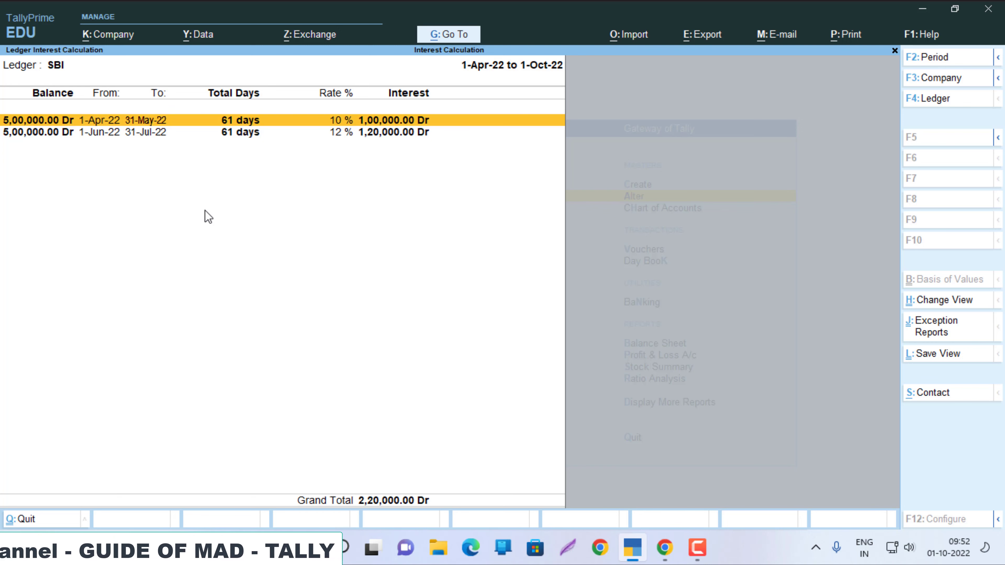
pyautogui.press('Escape')
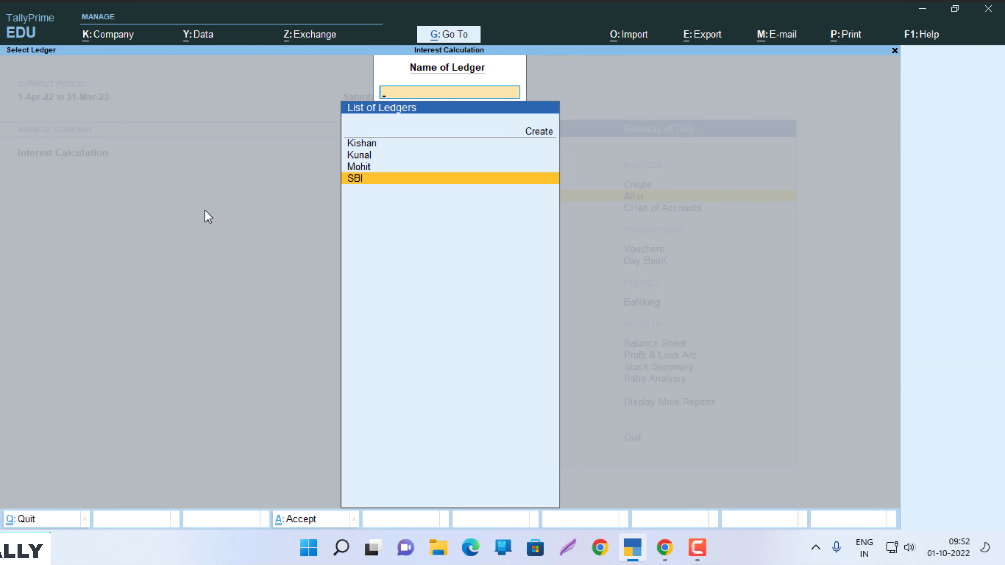
pyautogui.press('Escape')
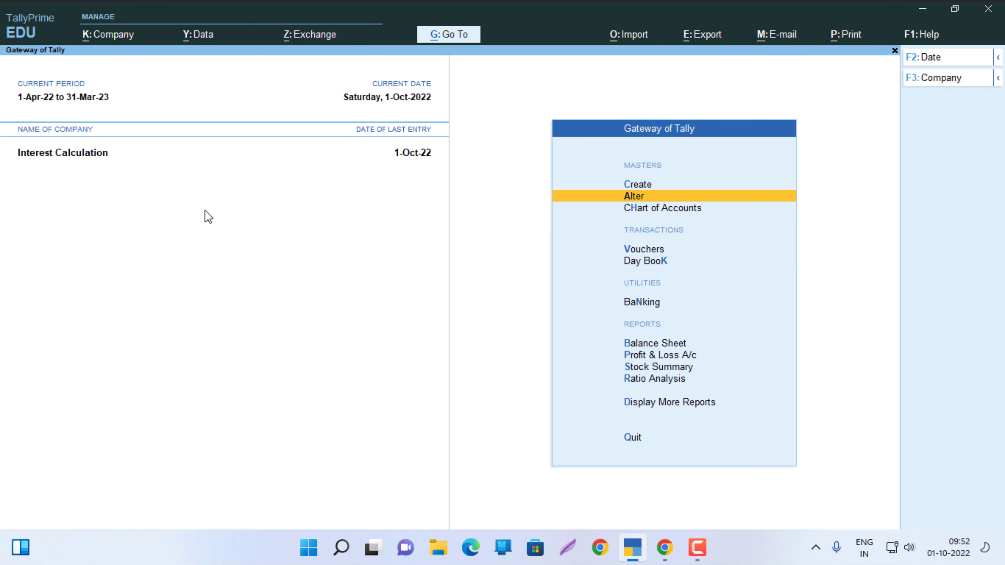
# Step: Open the SBI ledger for alteration
pyautogui.press('Return')
pyautogui.press('Down')
pyautogui.press('Return')
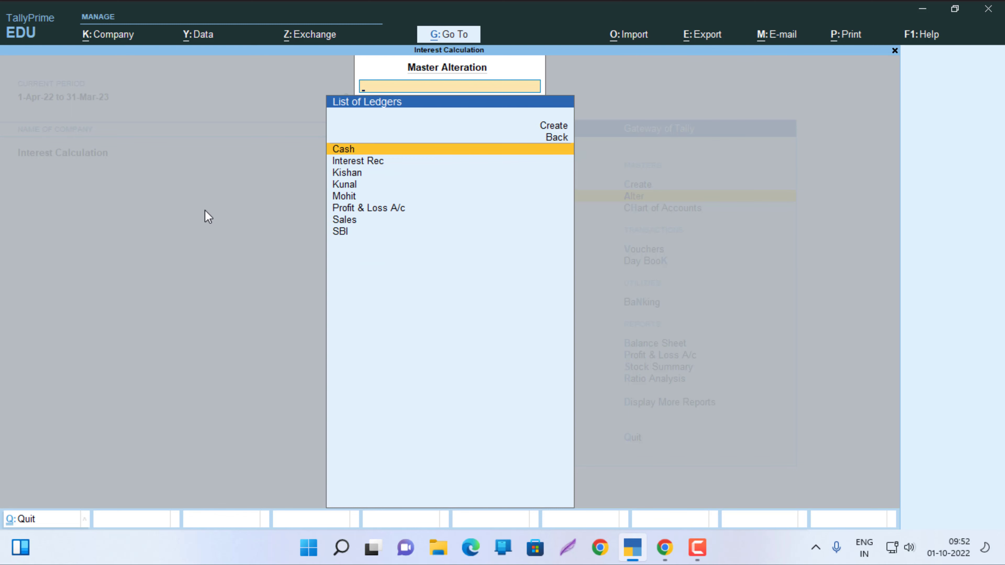
pyautogui.press('Down')
pyautogui.press('Down')
pyautogui.press('Down')
pyautogui.press('Down')
pyautogui.press('Down')
pyautogui.press('Down')
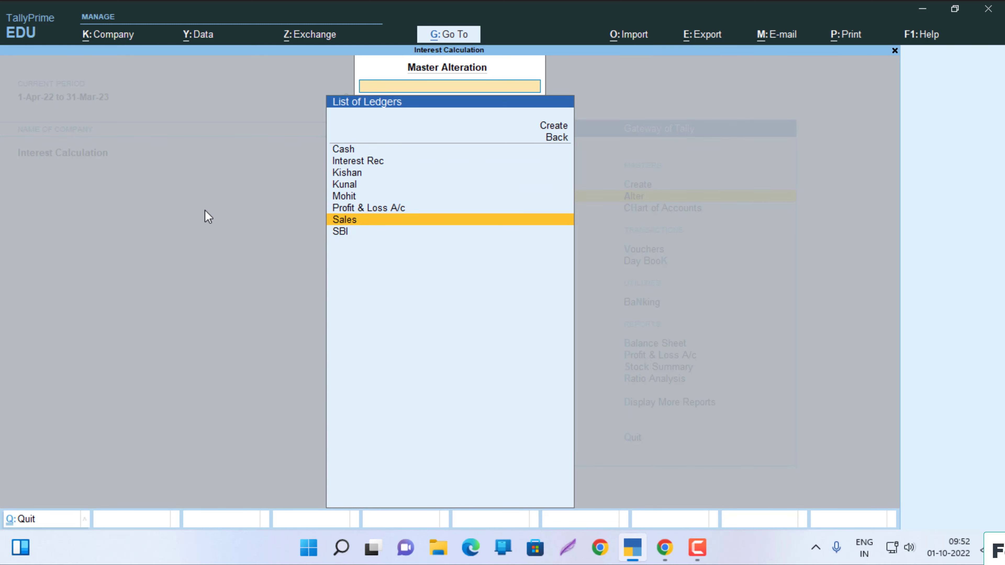
pyautogui.press('Down')
pyautogui.press('Return')
# Step: Open the SBI ledger's interest parameters and review the date basis and the settings for amounts added and deducted
pyautogui.press('Return')
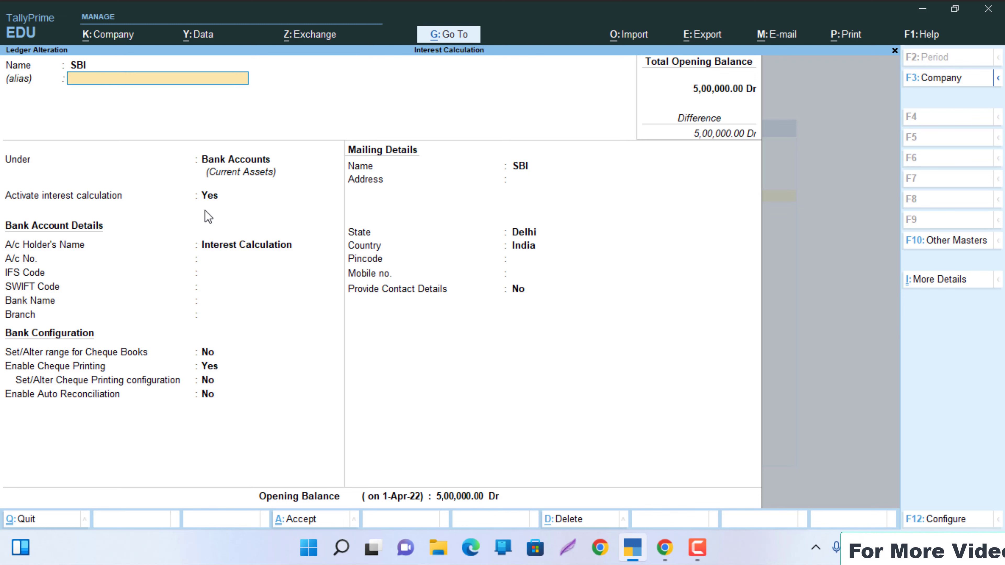
pyautogui.press('Return')
pyautogui.press('Return')
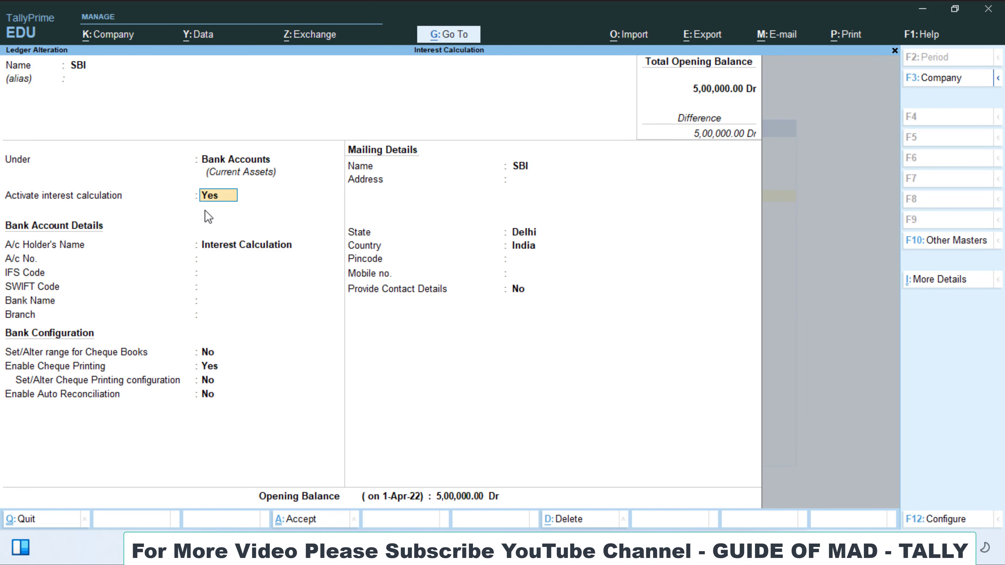
pyautogui.press('Return')
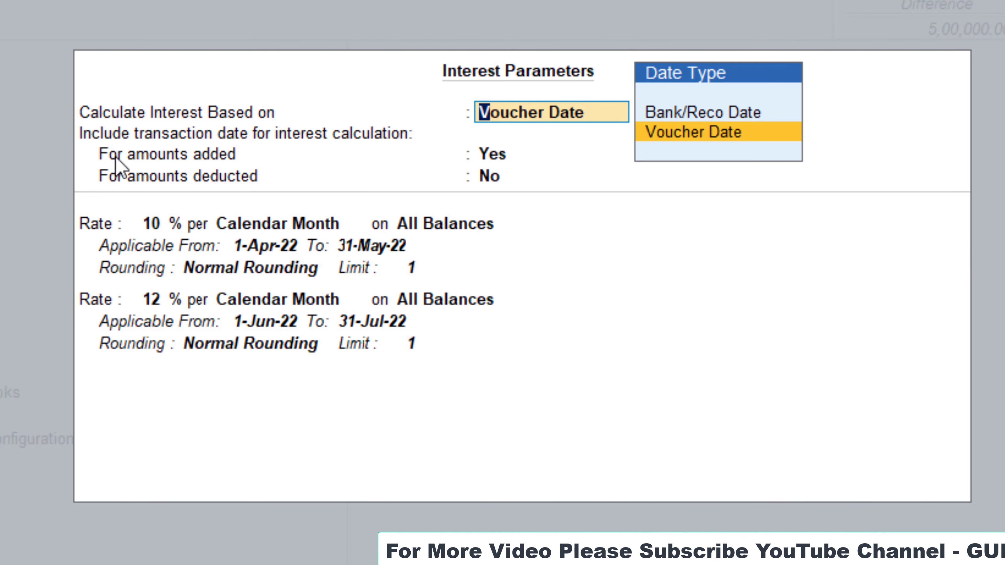
pyautogui.press('Return')
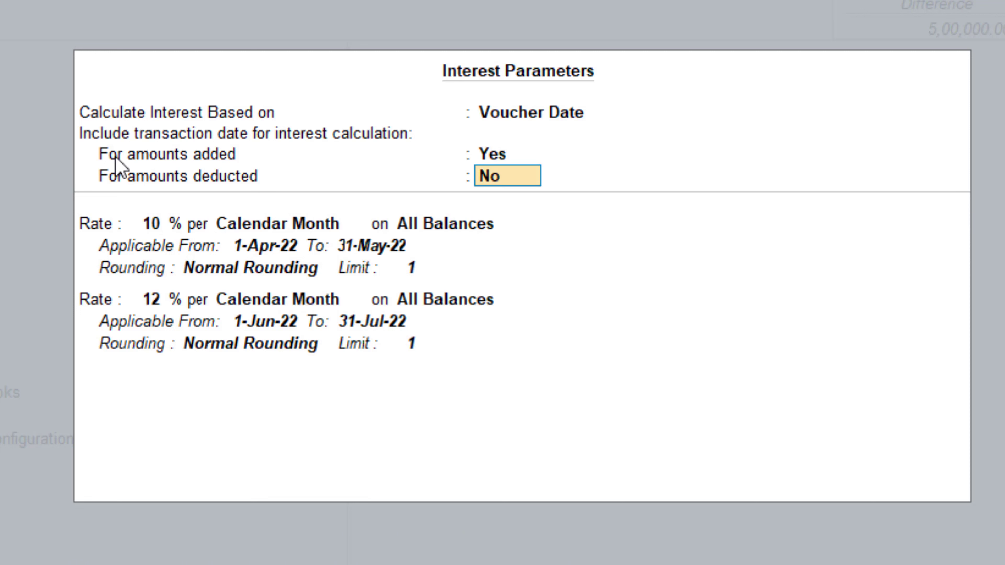
pyautogui.press('Return')
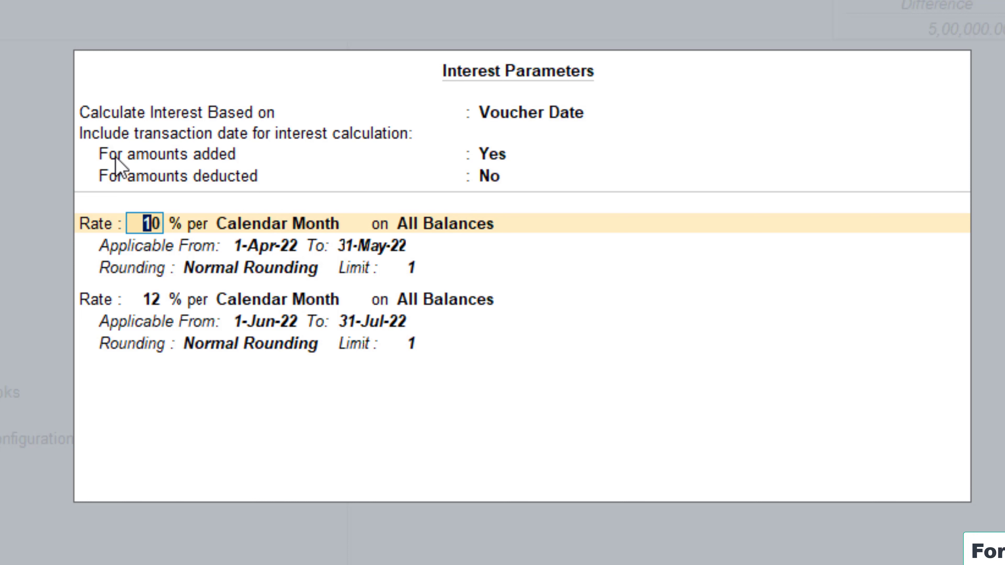
# Step: Examine the first interest slab's rate, balance basis, applicable period and rounding
pyautogui.press('Return')
pyautogui.press('Return')
pyautogui.press('Return')
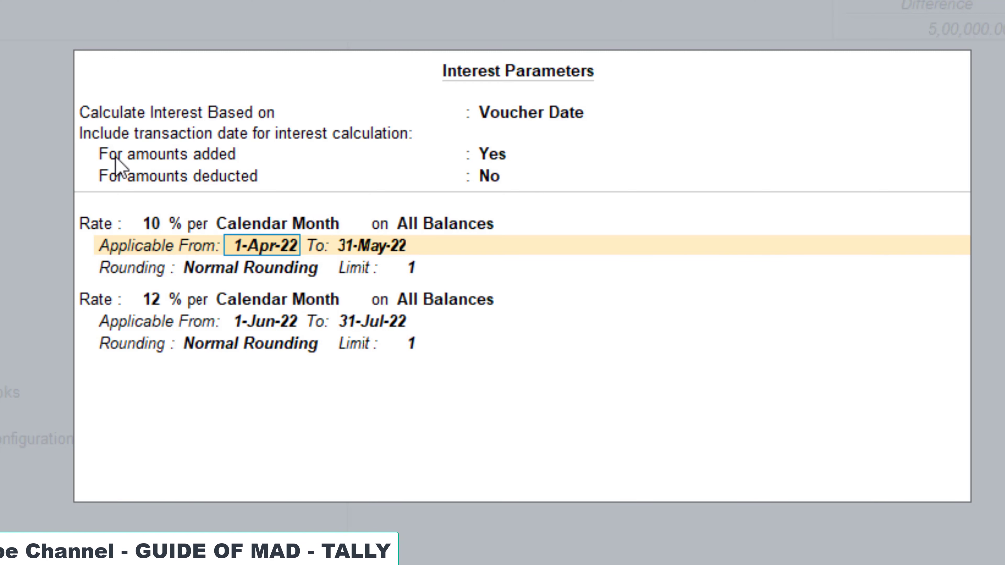
pyautogui.press('Return')
pyautogui.press('Return')
pyautogui.press('Return')
pyautogui.press('Return')
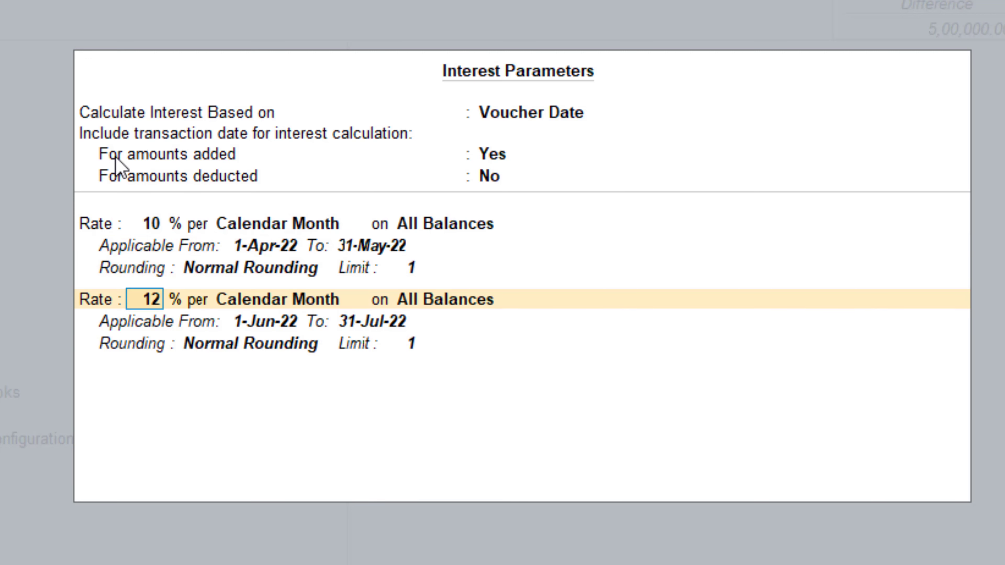
# Step: Examine the second interest slab's rate, applicable period and rounding, and close the interest parameters without adding a third rate
pyautogui.press('Return')
pyautogui.press('Return')
pyautogui.press('Return')
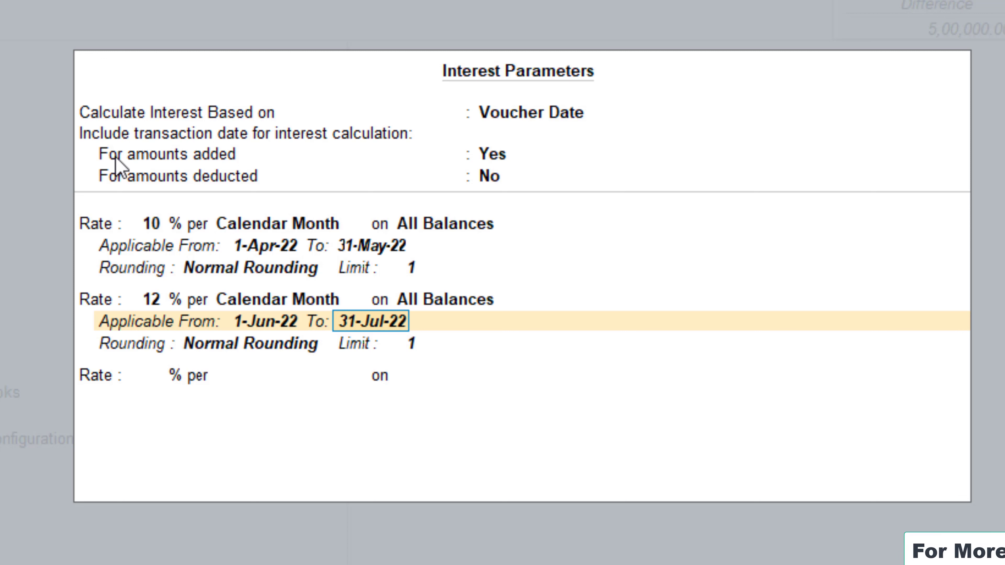
pyautogui.press('Return')
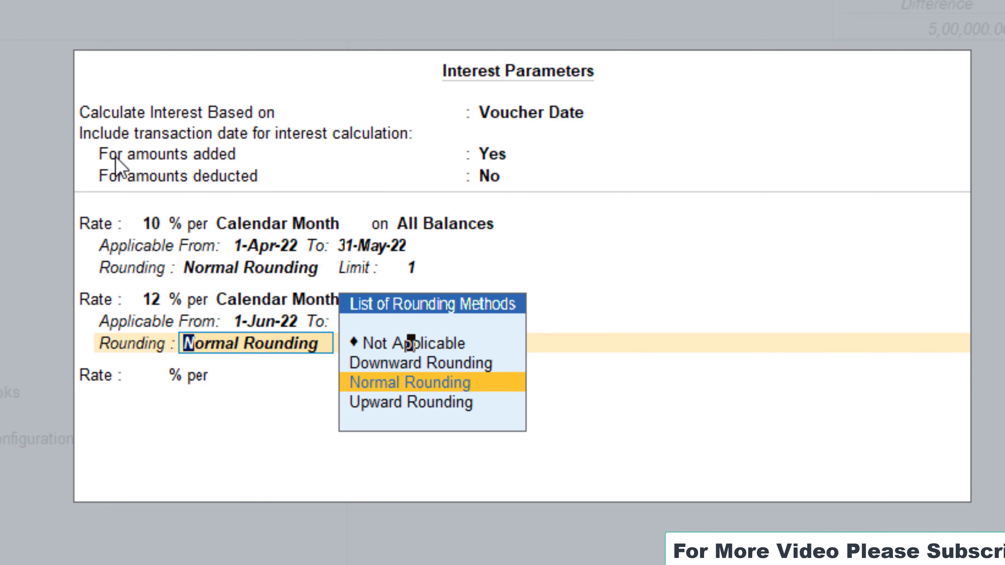
pyautogui.press('Return')
pyautogui.press('Return')
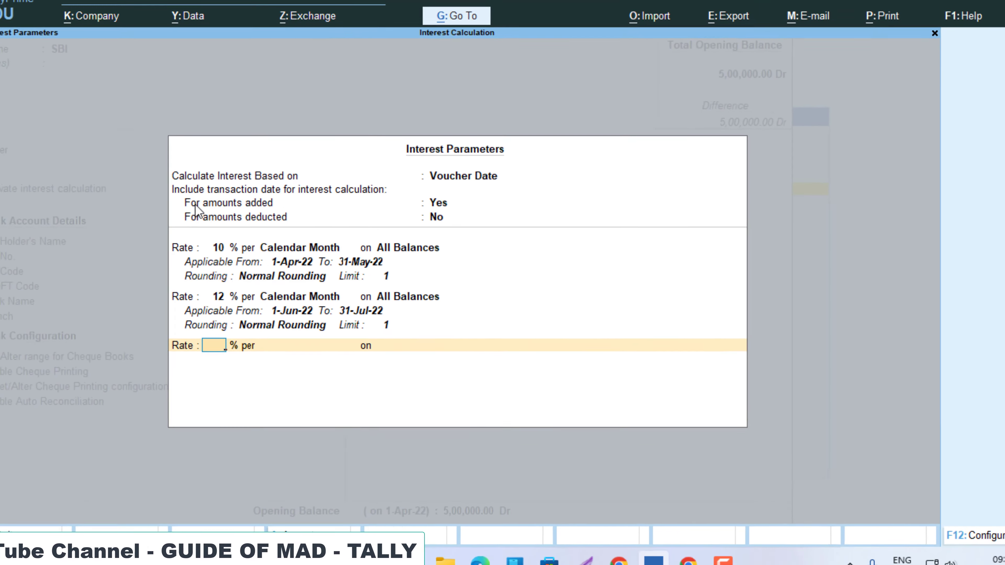
pyautogui.press('Return')
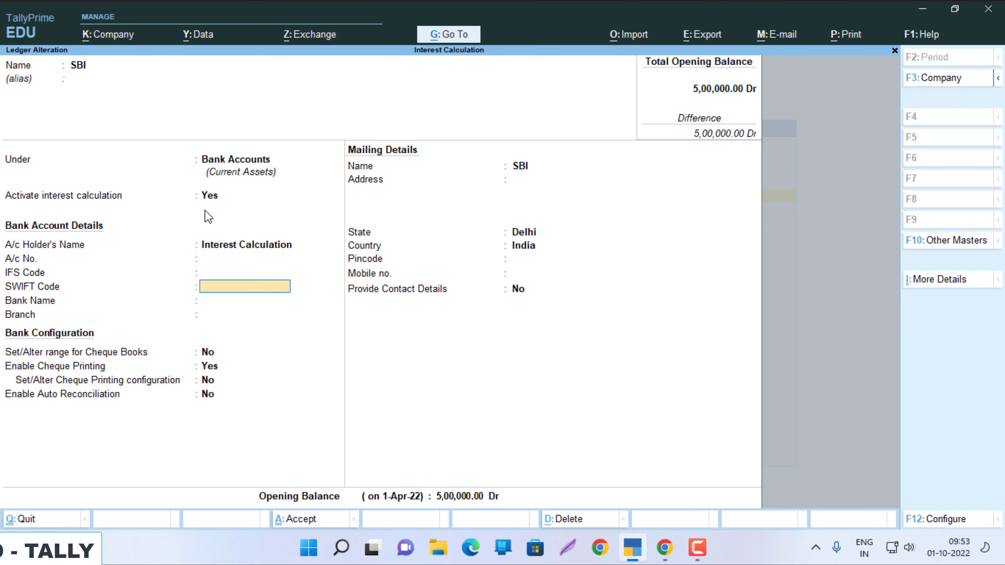
# Step: Set the SBI ledger's bank name to Not Applicable, save the ledger and return to the Gateway of Tally
pyautogui.press('Return')
pyautogui.press('Return')
pyautogui.press('Return')
pyautogui.press('Return')
pyautogui.press('Return')
pyautogui.press('Return')
pyautogui.press('Return')
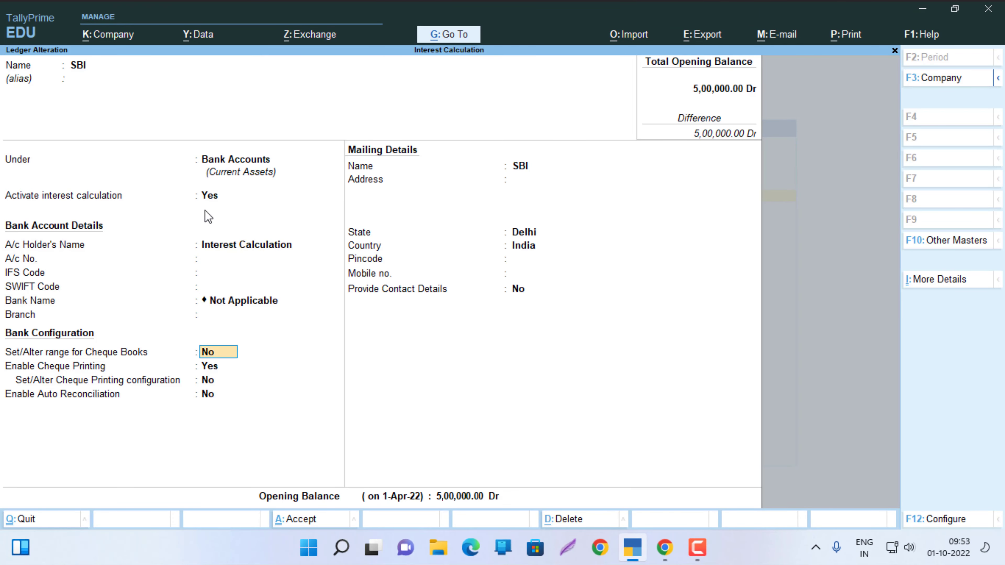
pyautogui.press('Return')
pyautogui.press('Return')
pyautogui.press('Return')
pyautogui.press('Return')
pyautogui.press('Return')
pyautogui.press('Return')
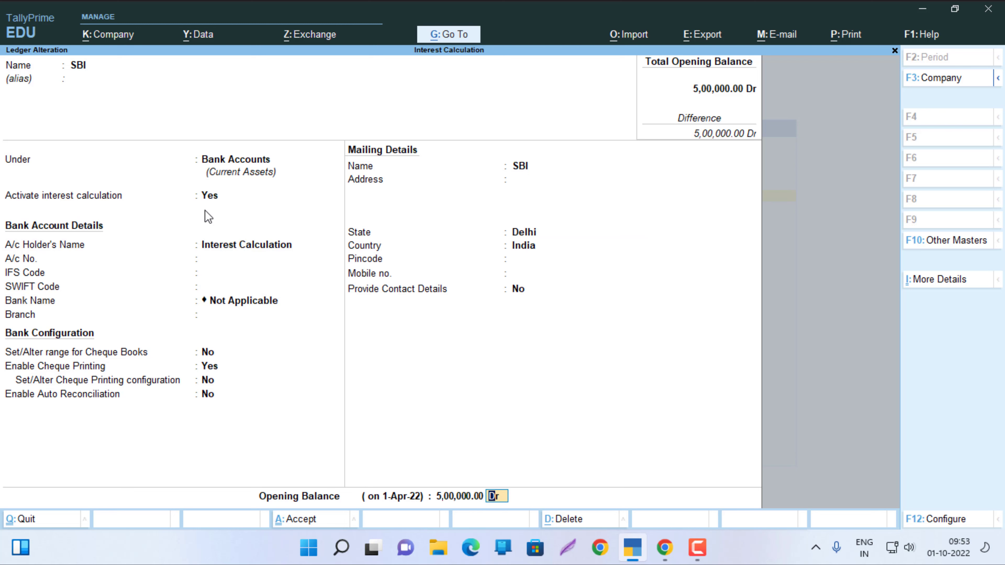
pyautogui.press('Return')
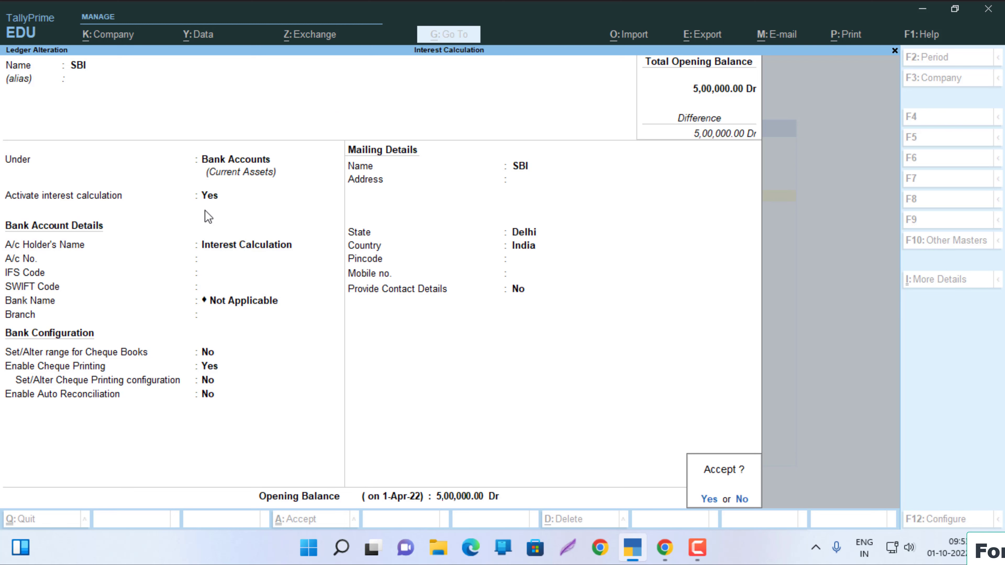
pyautogui.press('Return')
pyautogui.press('Escape')
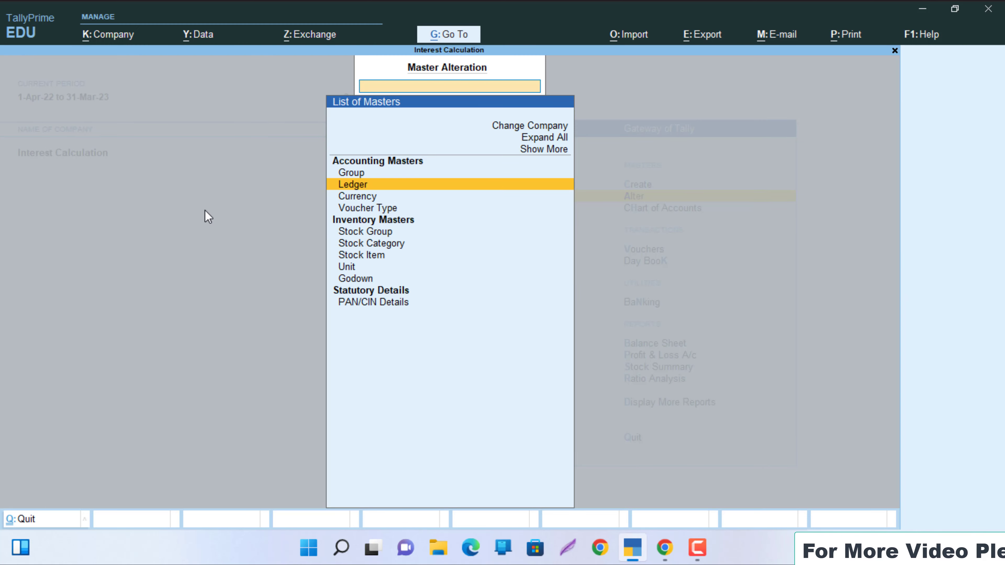
pyautogui.press('Escape')
# Step: Start a new accounting voucher and set its date to 2-Jun-22
pyautogui.press('Down')
pyautogui.press('Down')
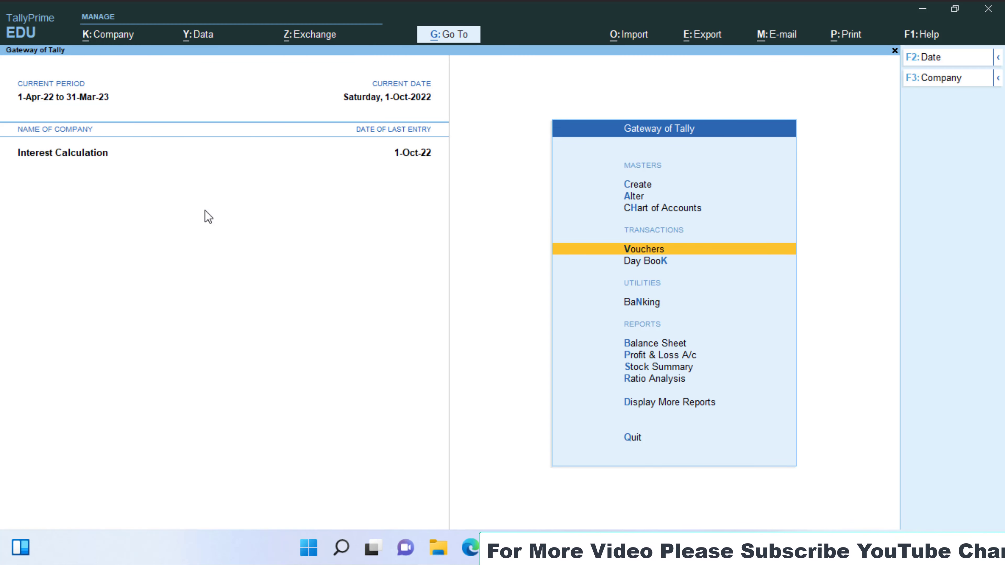
pyautogui.press('Return')
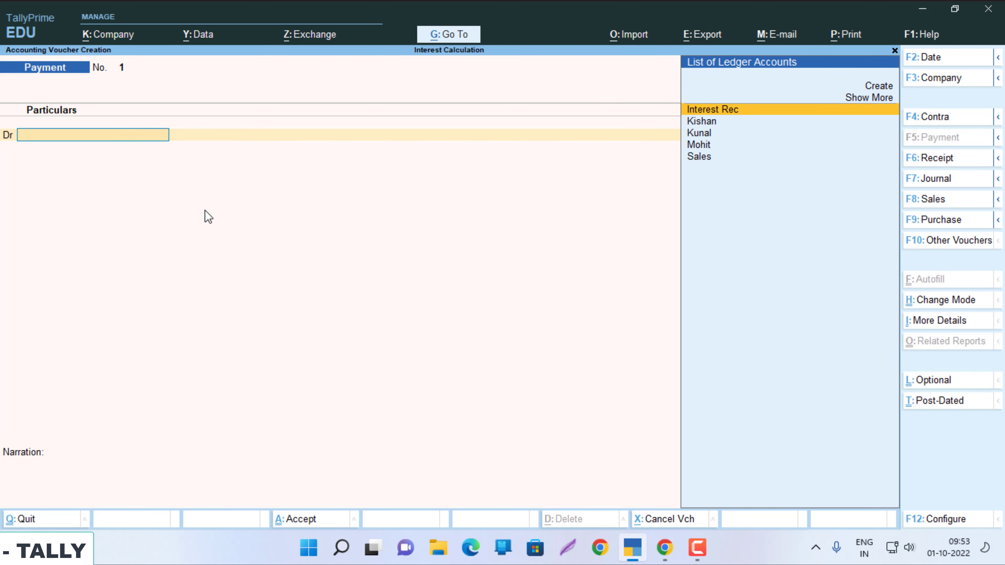
pyautogui.press('F2')
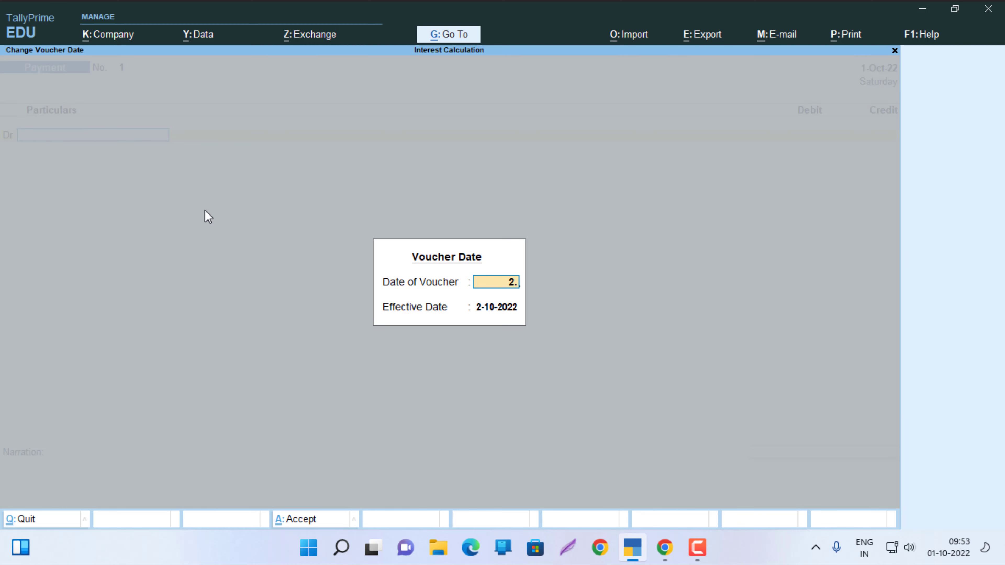
pyautogui.press('Return')
pyautogui.press('Return')
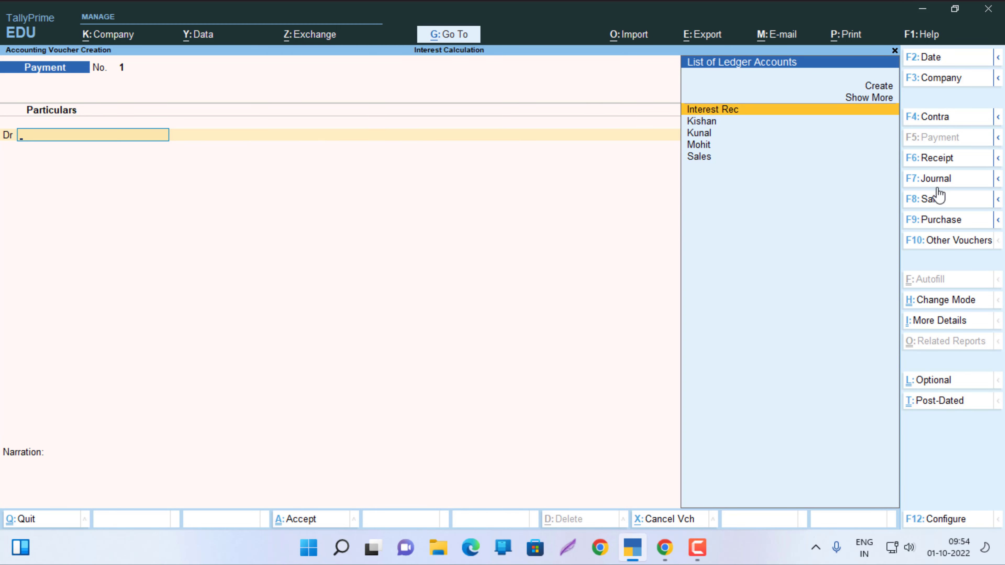
# Step: Switch to a Contra voucher and enter a cash deposit of 50,000, crediting Cash and debiting SBI
pyautogui.click(926, 118)
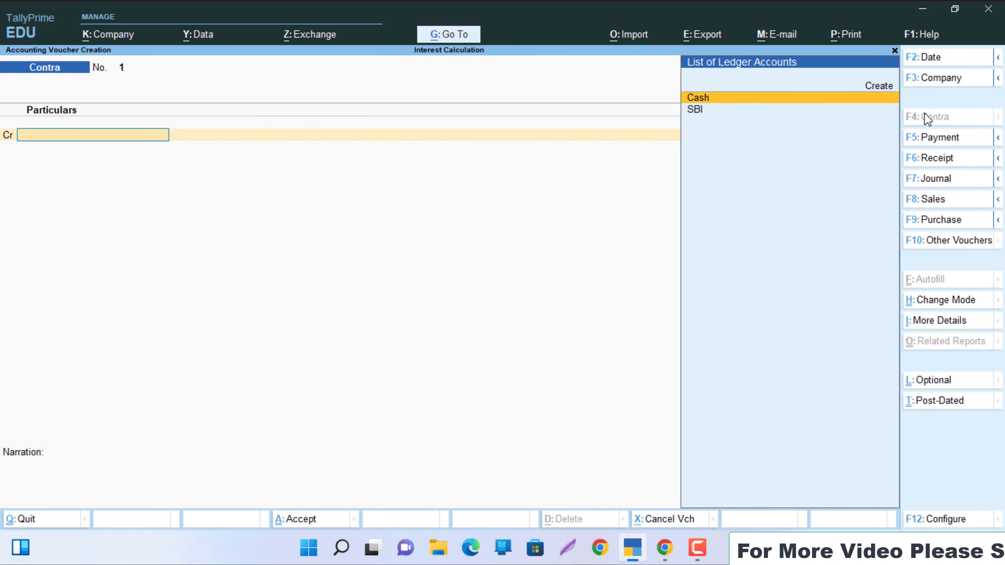
pyautogui.press('Return')
pyautogui.write('50000')
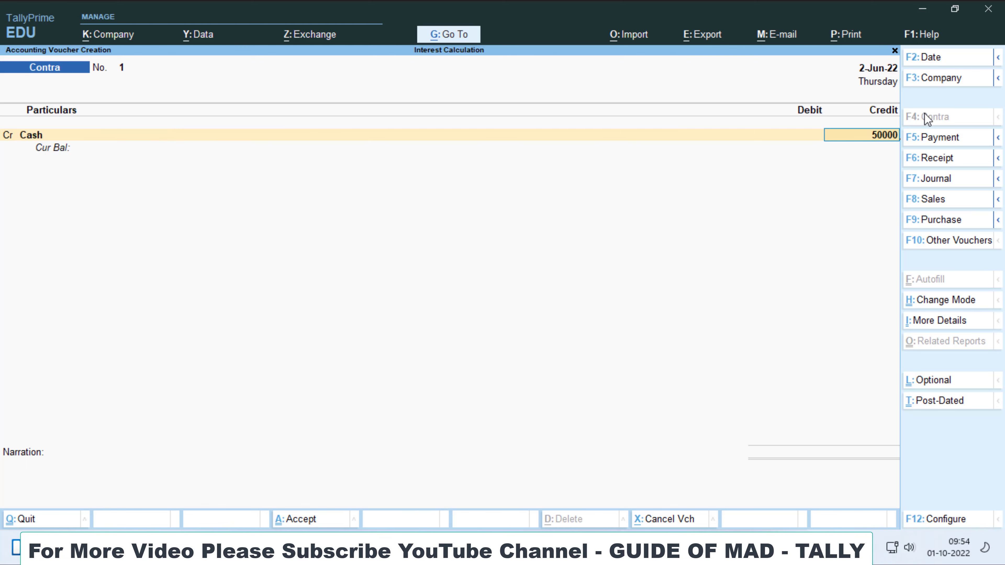
pyautogui.press('Return')
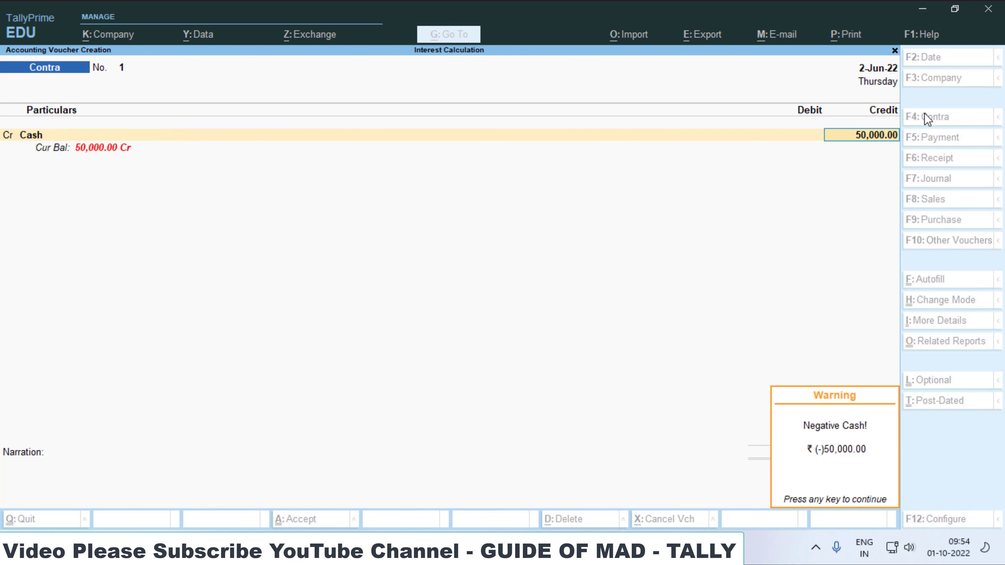
pyautogui.press('Return')
pyautogui.press('Down')
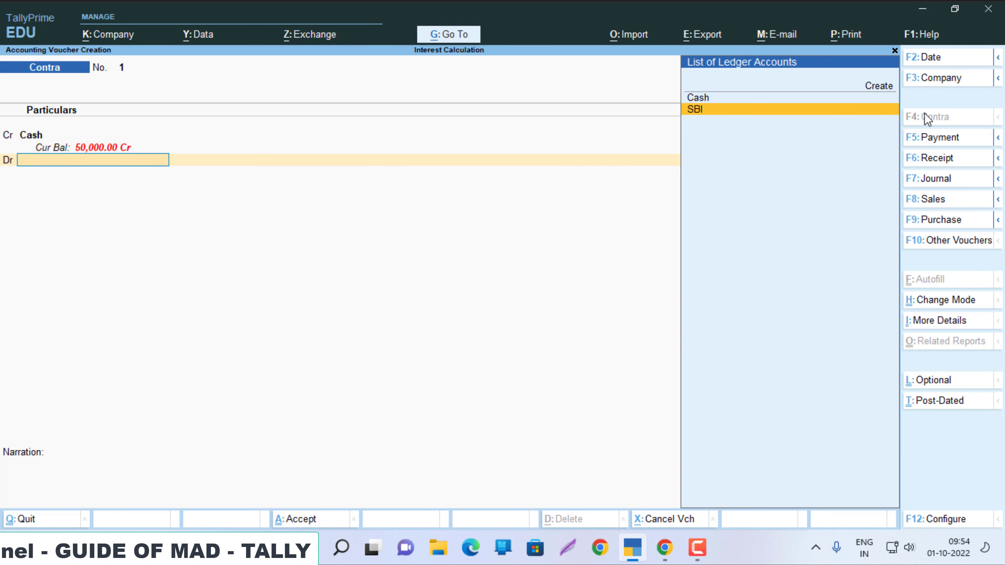
pyautogui.press('Return')
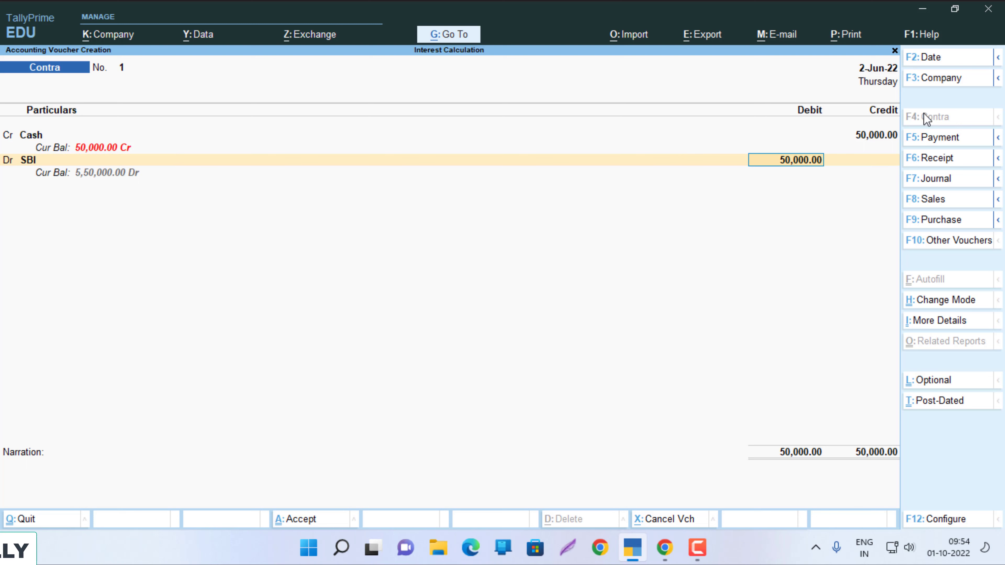
# Step: Accept SBI's Cash bank allocation of 50,000 without entering denominations, save the contra voucher and return to the Gateway of Tally
pyautogui.press('Return')
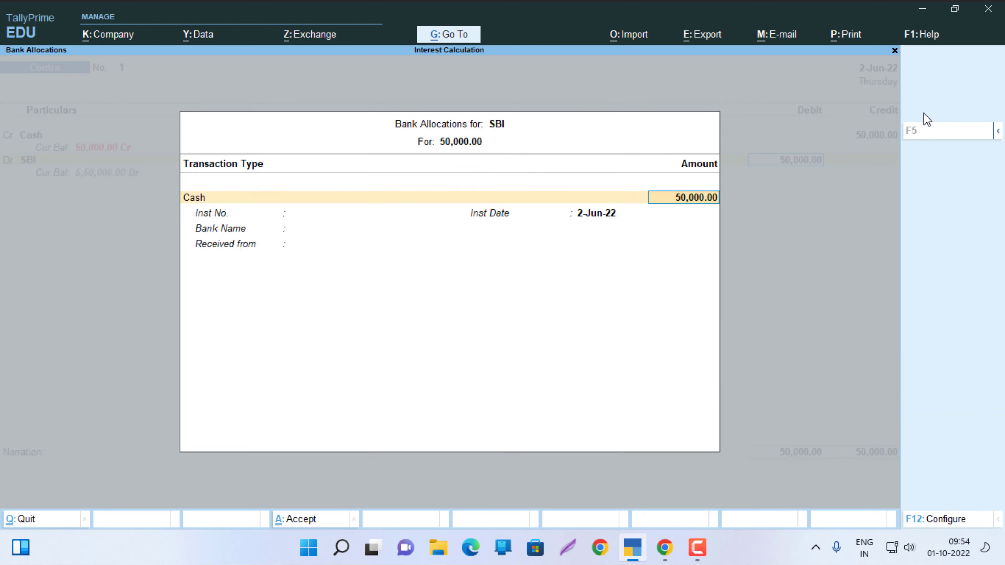
pyautogui.press('Return')
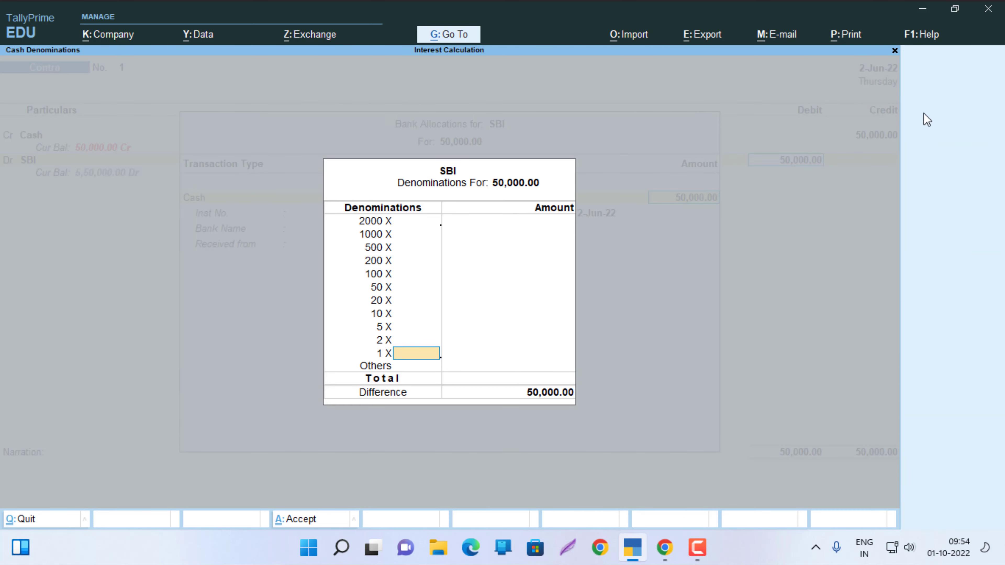
pyautogui.press('Return')
pyautogui.press('Return')
pyautogui.press('Return')
pyautogui.press('Return')
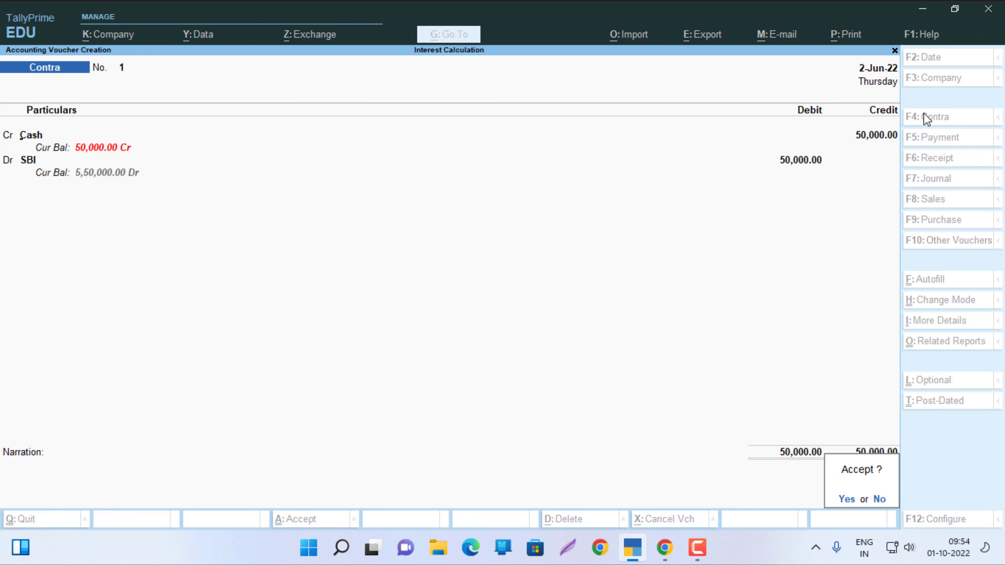
pyautogui.press('Return')
pyautogui.press('Escape')
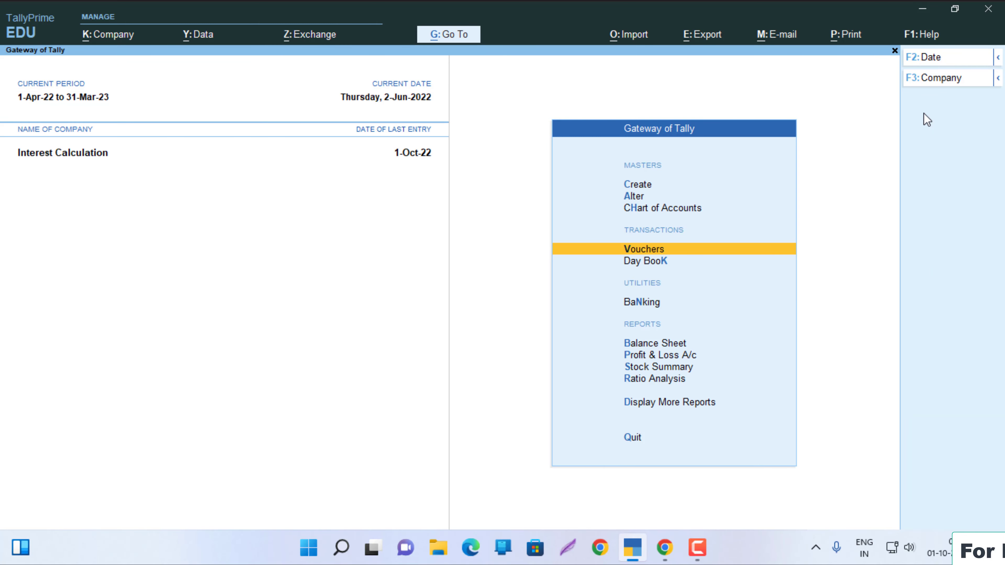
# Step: Find the Ledger Interest Calculation report and display it for the SBI ledger
pyautogui.hotkey('alt', 'g')
pyautogui.write('In')
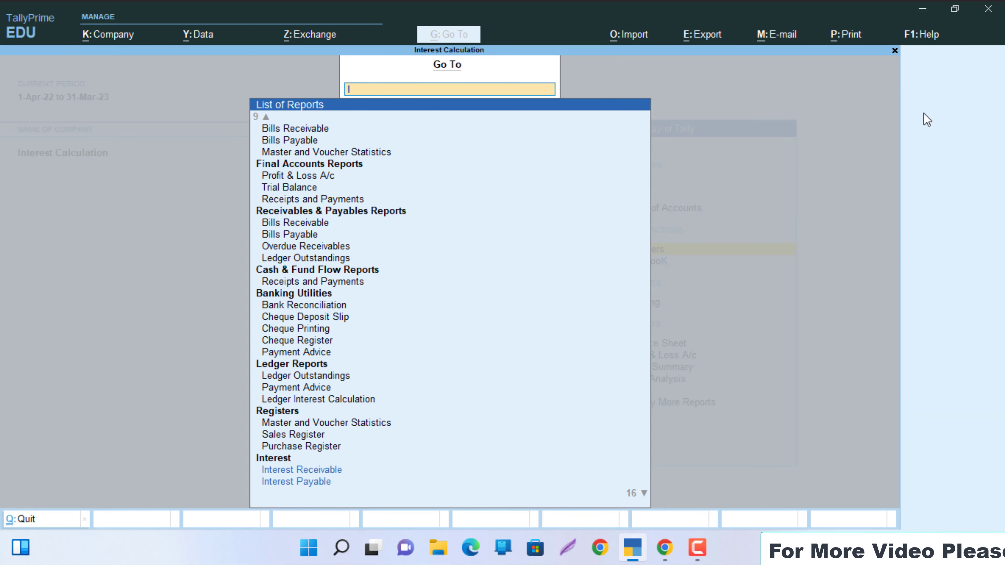
pyautogui.press('Down')
pyautogui.press('Down')
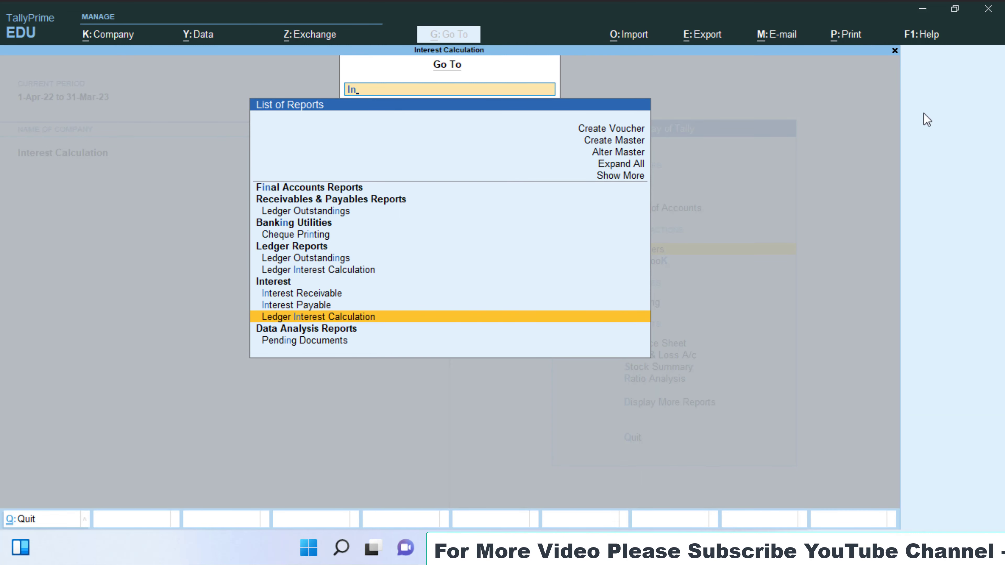
pyautogui.press('Return')
pyautogui.press('Down')
pyautogui.press('Down')
pyautogui.press('Down')
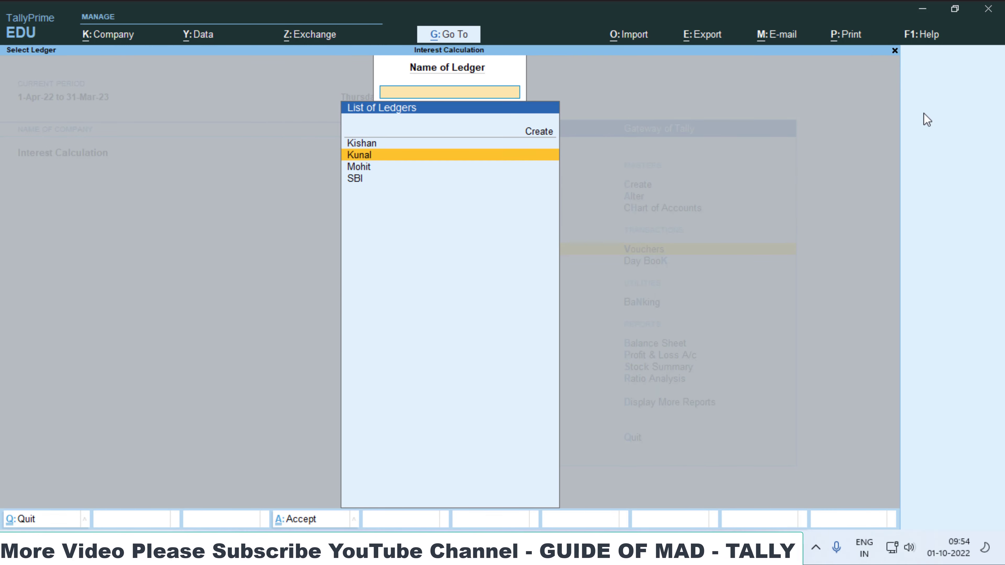
pyautogui.press('Return')
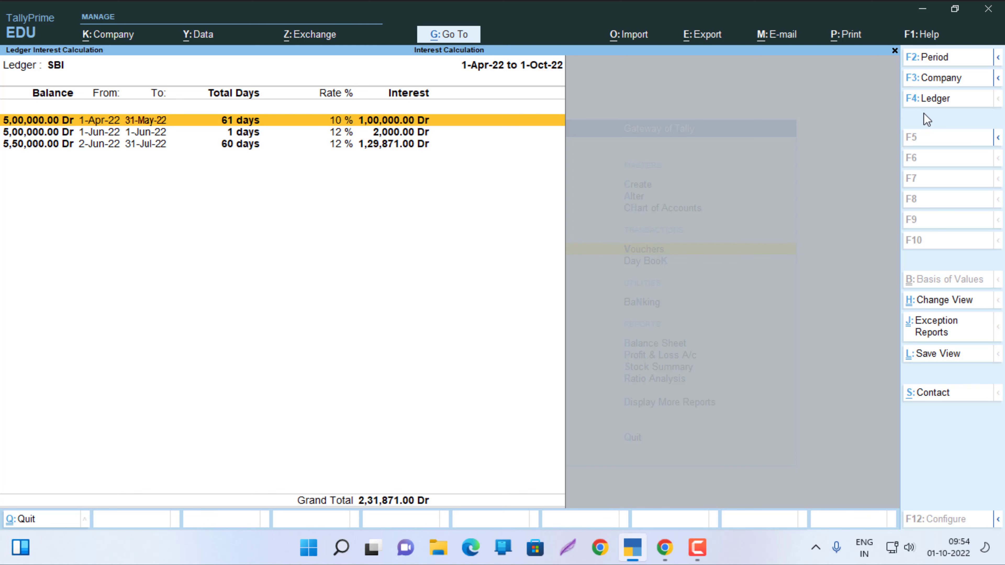
# Step: Set the SBI interest report's period to 1-Apr-22 to 31-Dec-22
pyautogui.press('F2')
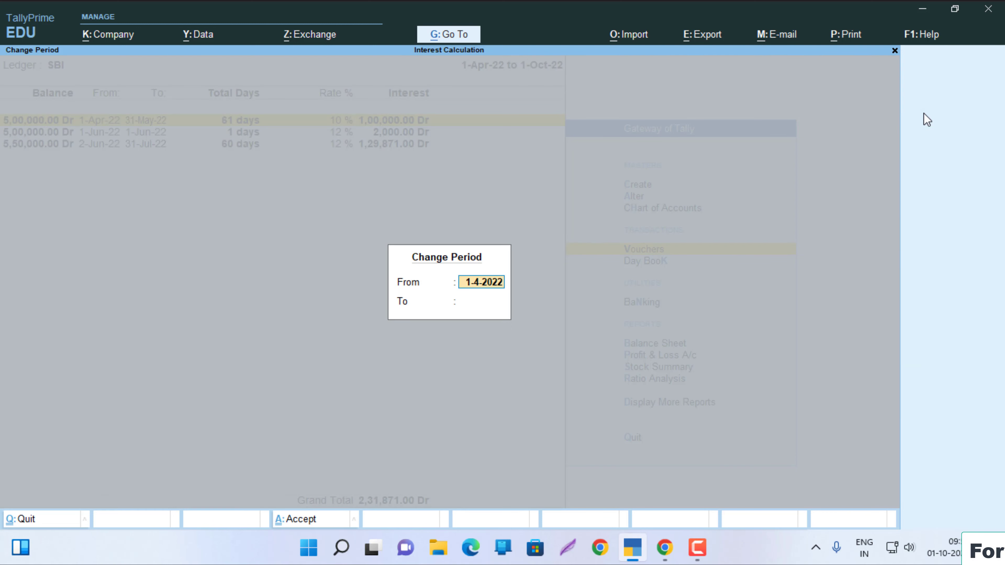
pyautogui.write('31')
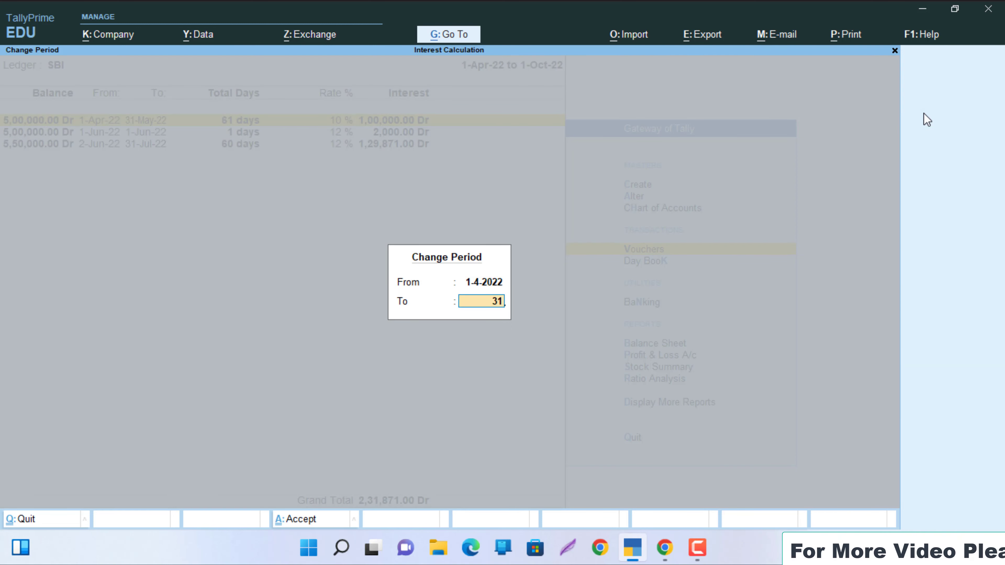
pyautogui.write('.1')
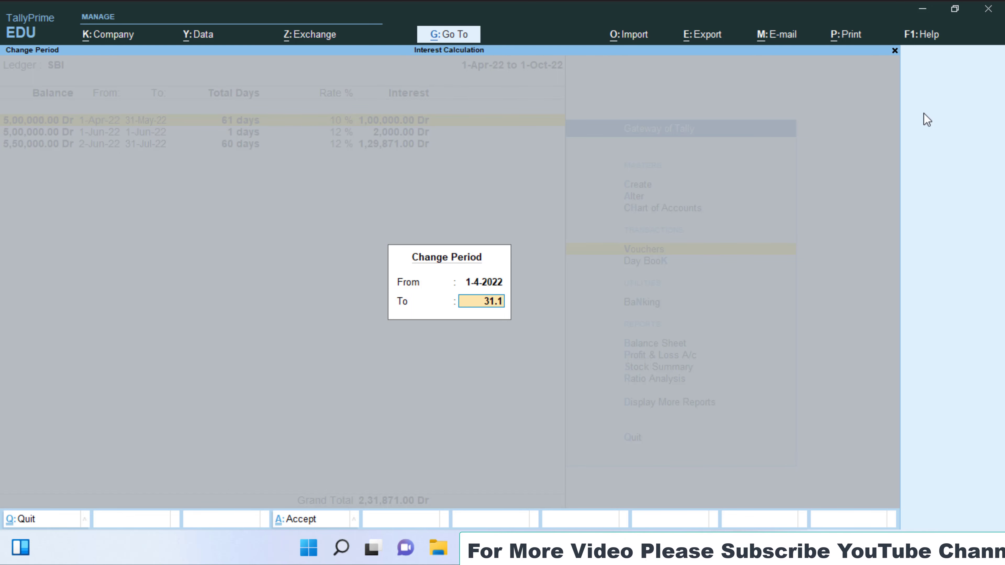
pyautogui.write('2')
pyautogui.press('Return')
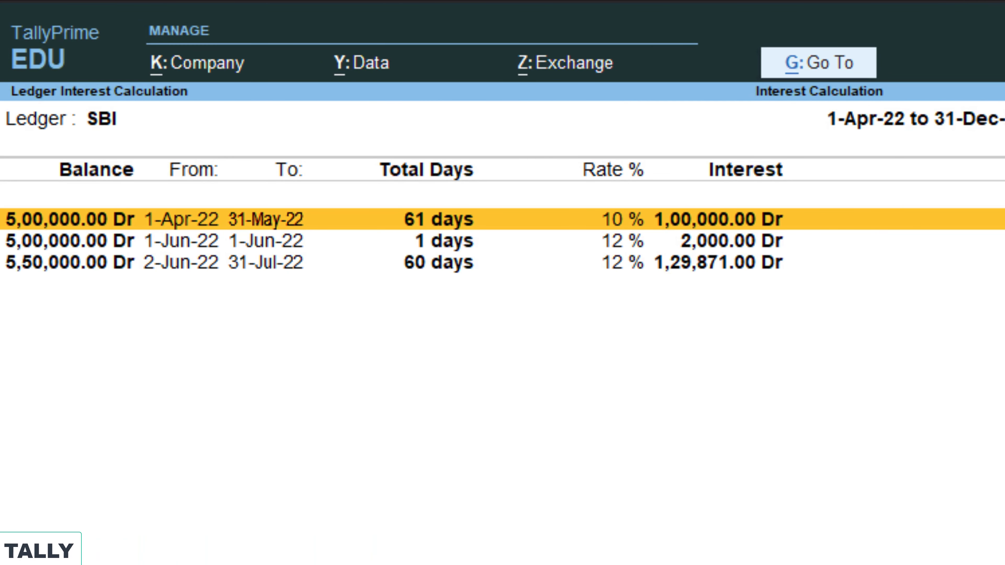
# Step: Examine each SBI interest row's balance, dates, days, rate and interest, including the underlying contra voucher, and close the report
pyautogui.press('Down')
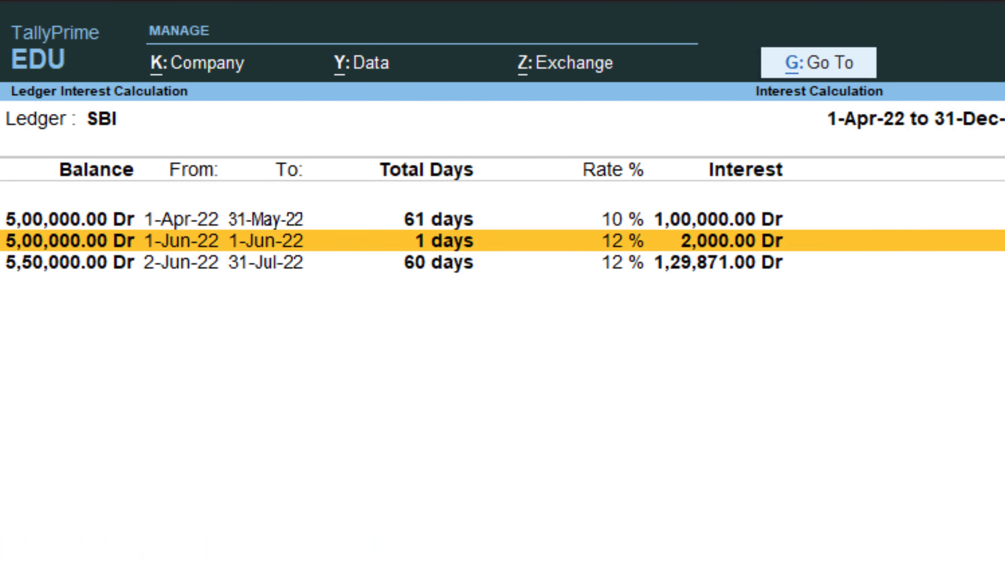
pyautogui.press('Return')
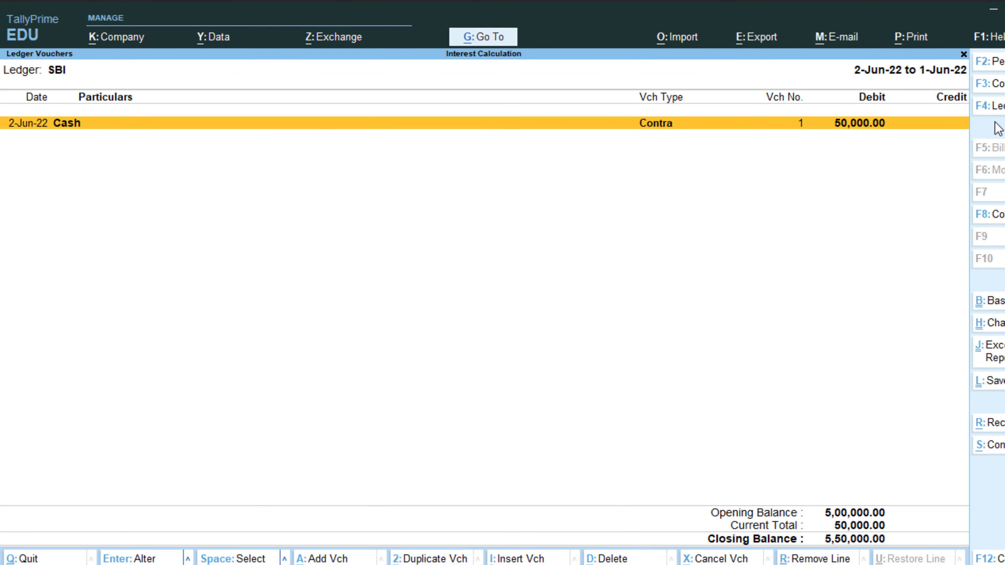
pyautogui.press('Escape')
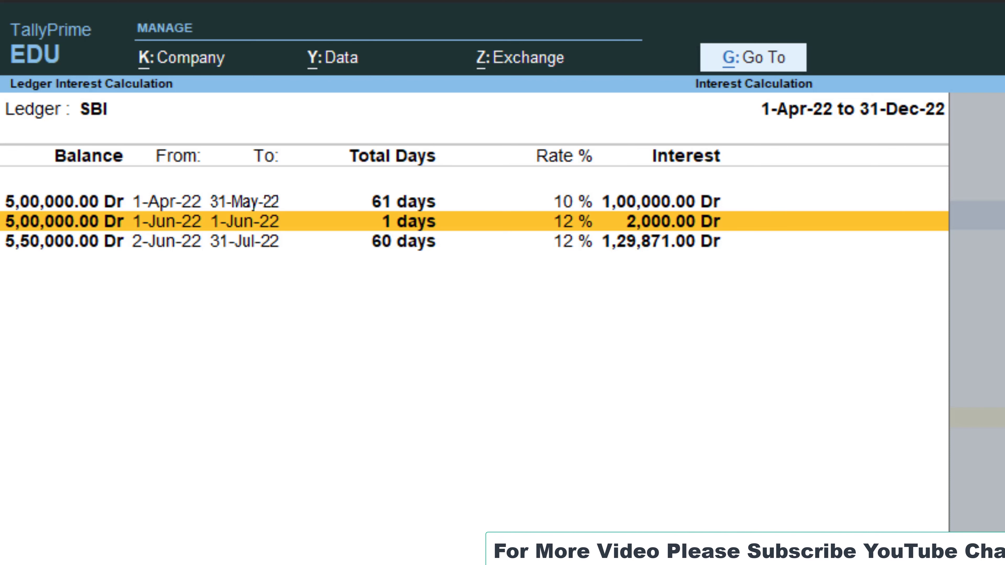
pyautogui.press('Up')
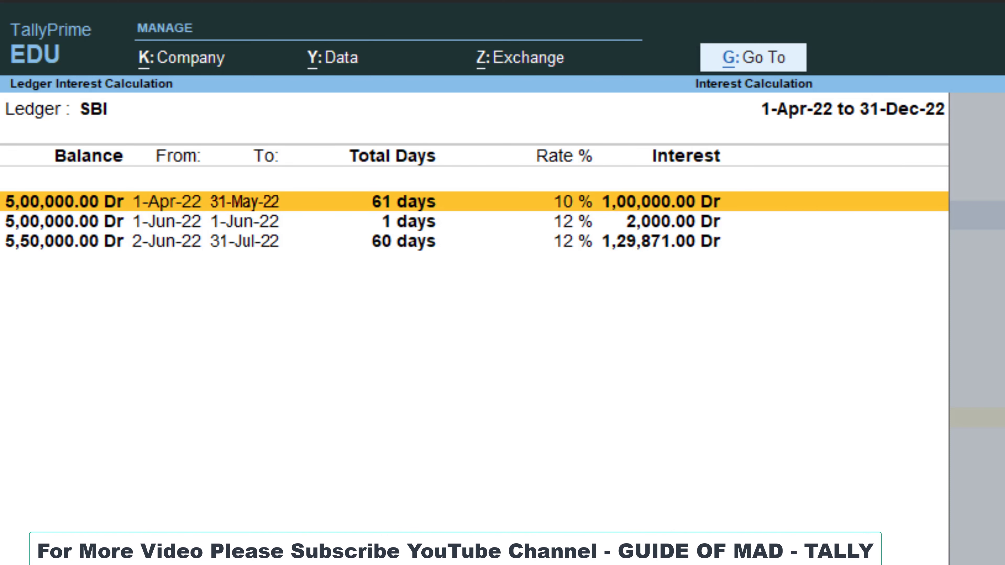
pyautogui.press('Down')
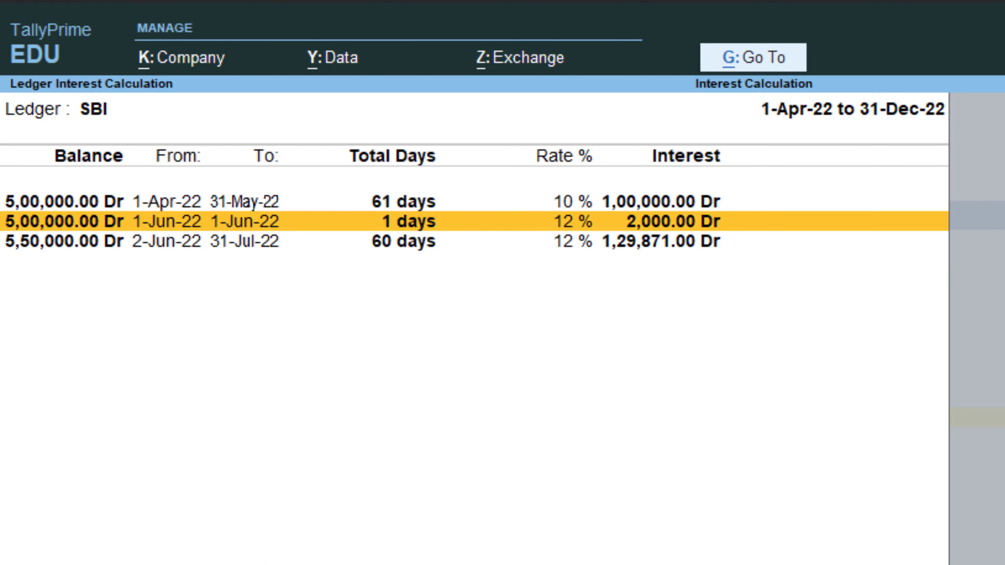
pyautogui.press('Down')
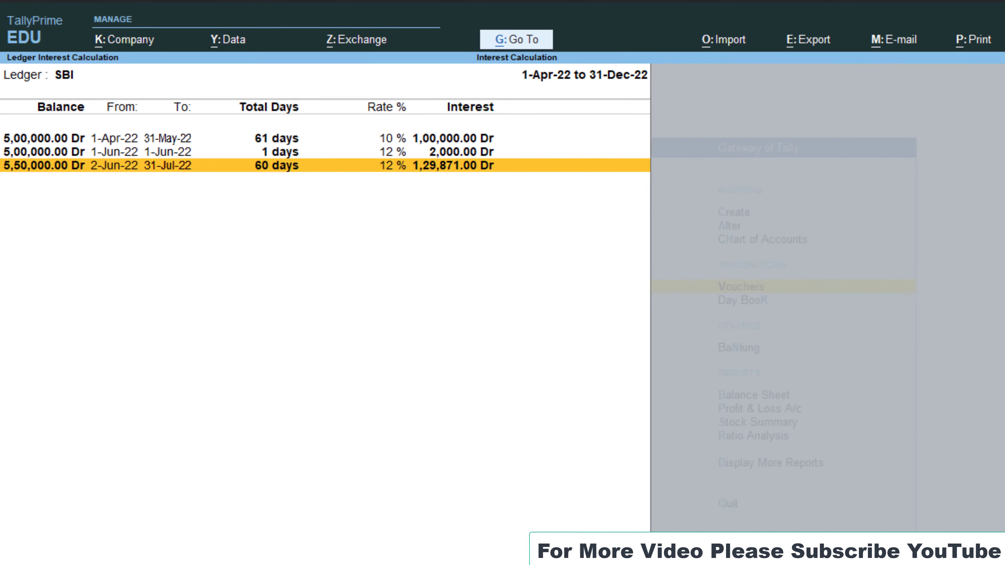
pyautogui.press('Escape')
pyautogui.press('Escape')
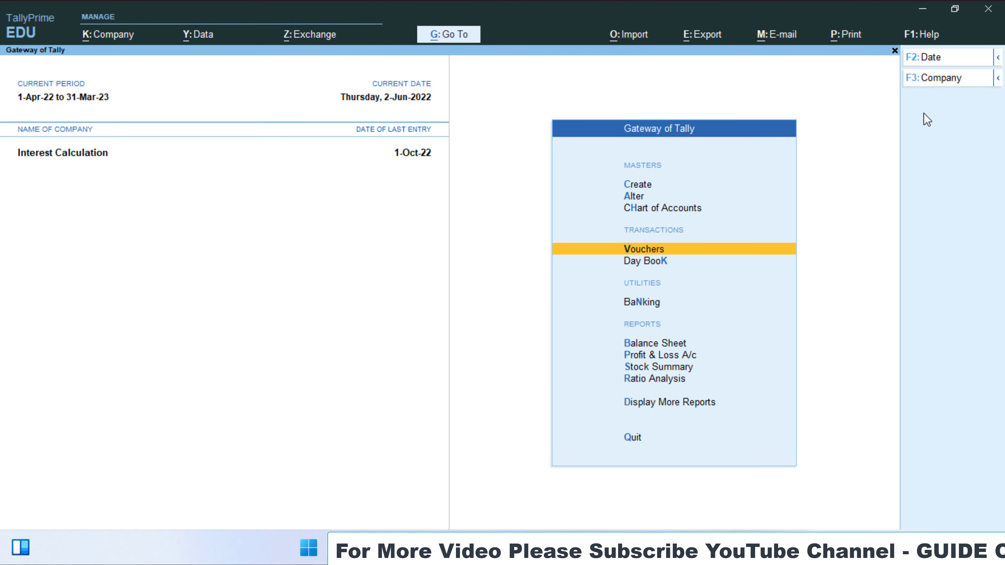
# Step: Open the SBI ledger for alteration from the accounting masters
pyautogui.press('Up')
pyautogui.press('Up')
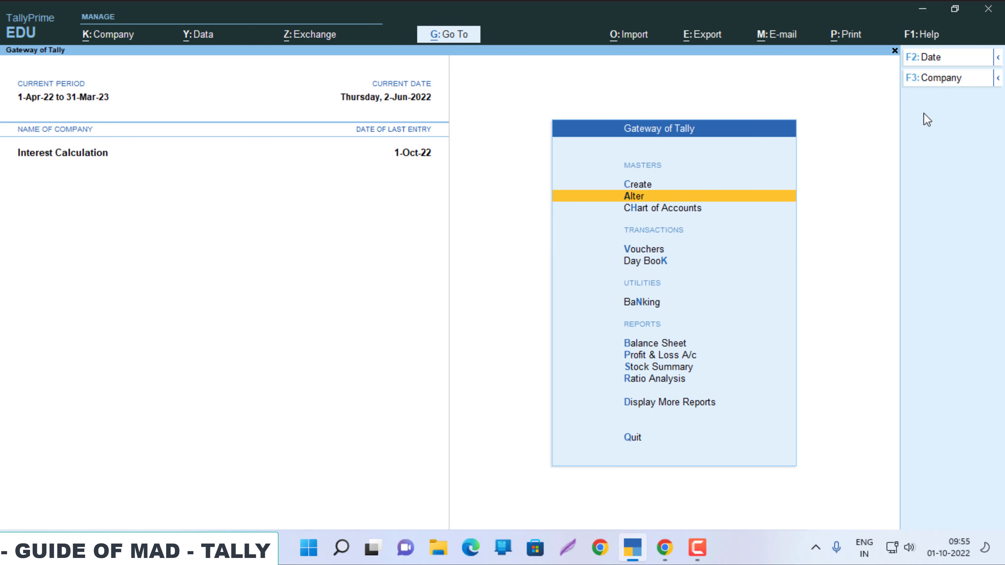
pyautogui.press('Return')
pyautogui.press('Down')
pyautogui.press('Down')
pyautogui.press('Down')
pyautogui.press('Down')
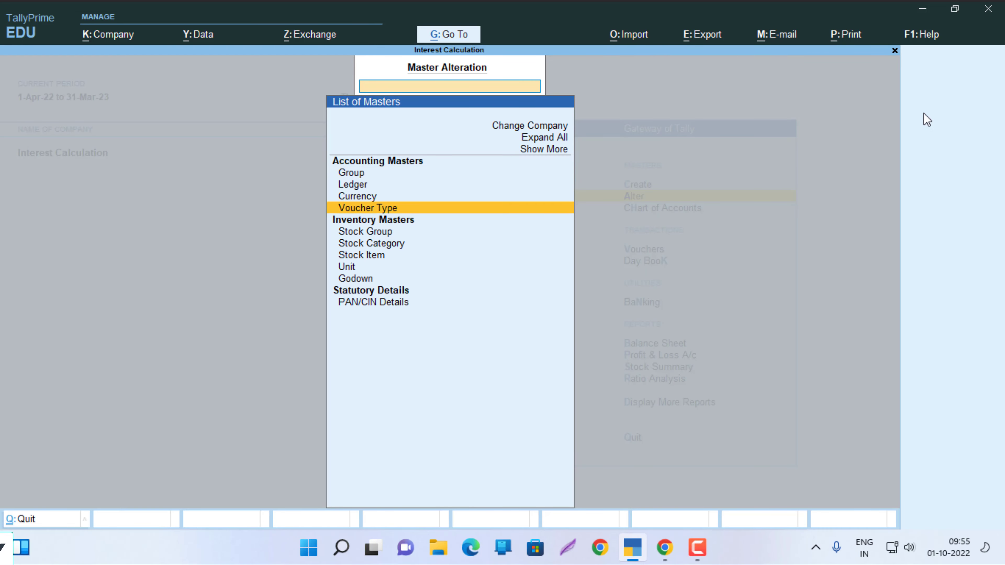
pyautogui.press('Up')
pyautogui.press('Up')
pyautogui.press('Up')
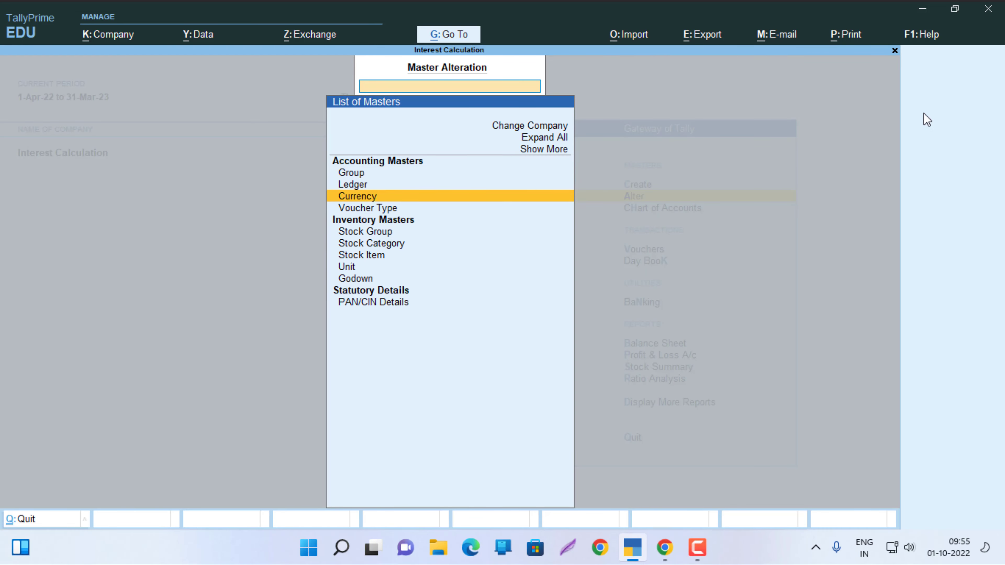
pyautogui.press('Return')
pyautogui.press('Down')
pyautogui.press('Down')
pyautogui.press('Down')
pyautogui.press('Down')
pyautogui.press('Down')
pyautogui.press('Down')
pyautogui.press('Down')
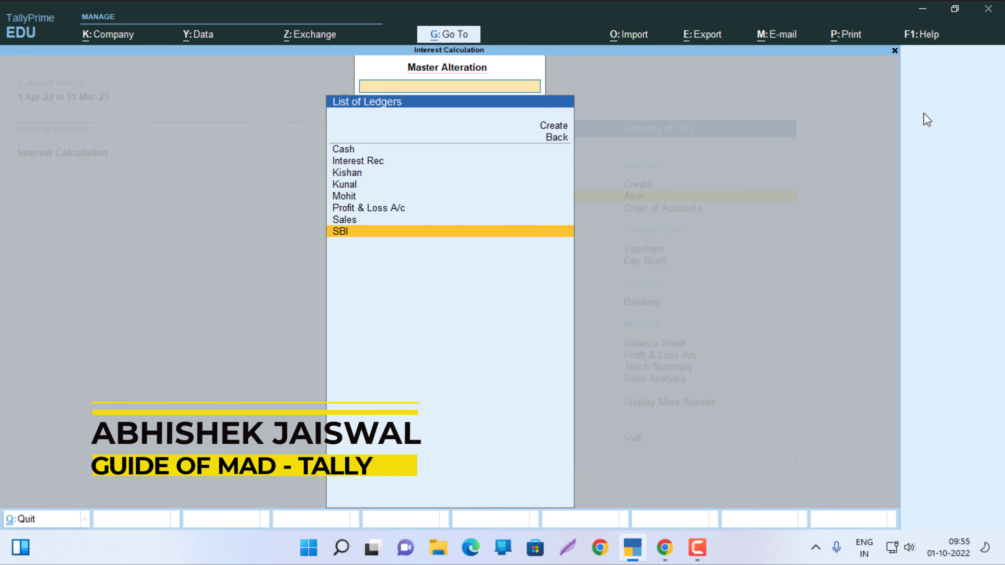
pyautogui.press('Return')
# Step: Base the SBI ledger's interest calculation on Bank/Reco Date, keeping the other interest parameters and both rate slabs
pyautogui.press('Return')
pyautogui.press('Return')
pyautogui.press('Return')
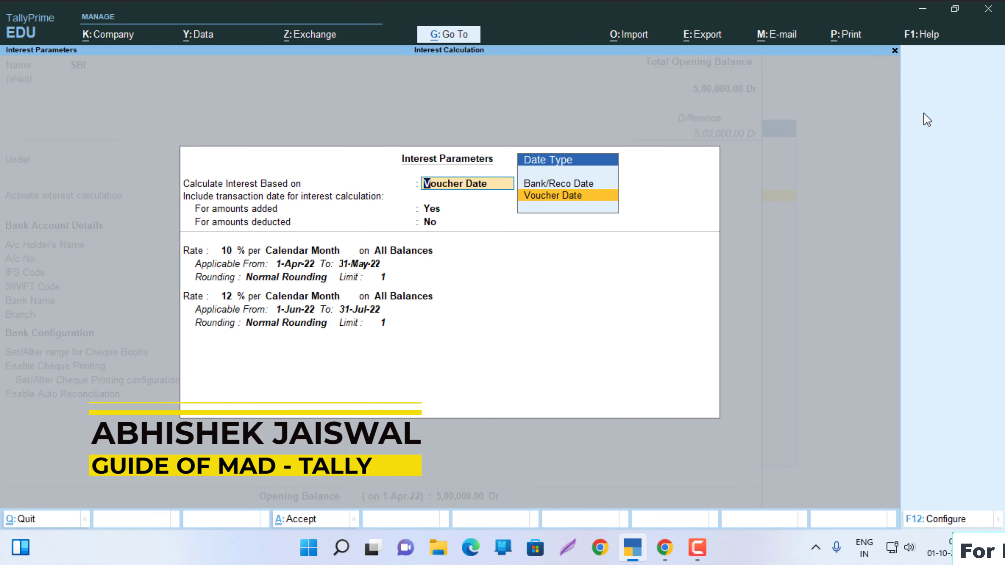
pyautogui.press('Up')
pyautogui.press('Return')
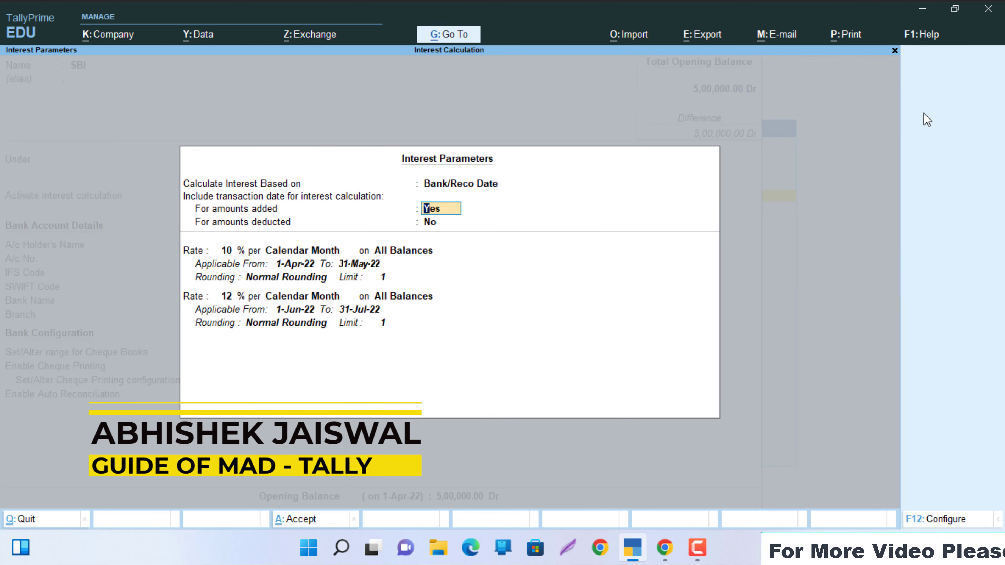
pyautogui.press('Return')
pyautogui.press('Return')
pyautogui.press('Return')
pyautogui.press('Return')
pyautogui.press('Return')
pyautogui.press('Return')
pyautogui.press('Return')
pyautogui.press('Return')
pyautogui.press('Return')
pyautogui.press('Return')
pyautogui.press('Return')
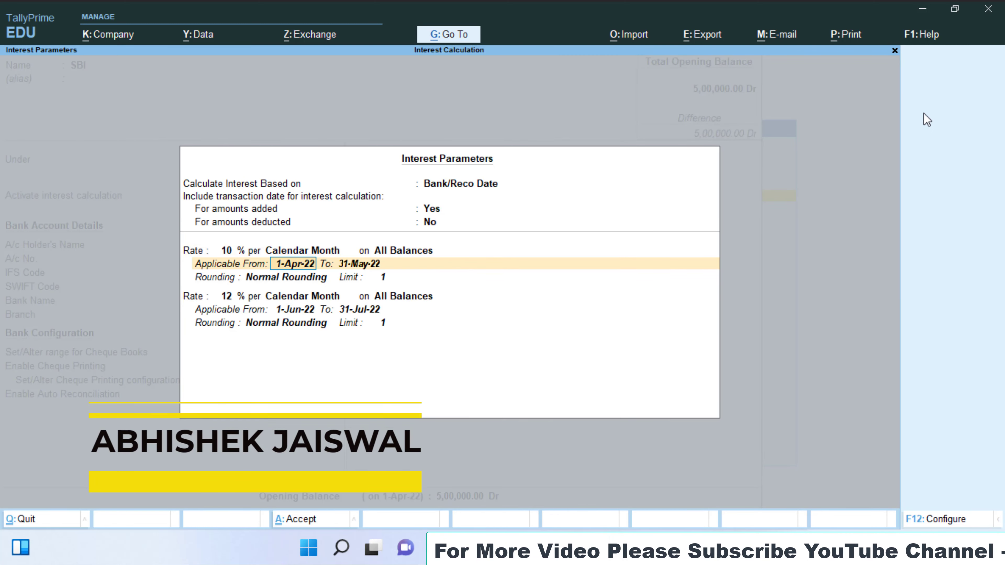
pyautogui.press('Return')
pyautogui.press('Return')
pyautogui.press('Return')
pyautogui.press('Return')
pyautogui.press('Return')
pyautogui.press('Return')
pyautogui.press('Return')
pyautogui.press('Return')
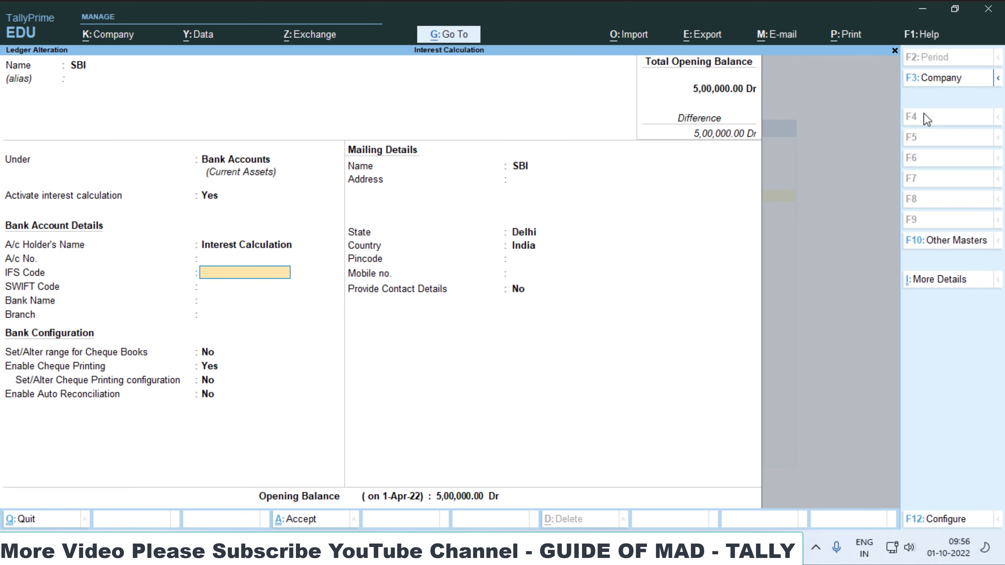
# Step: Set the SBI ledger's bank name to Not Applicable, save the altered ledger and leave the ledger list
pyautogui.press('Return')
pyautogui.hotkey('ctrl', 'a')
pyautogui.press('Escape')
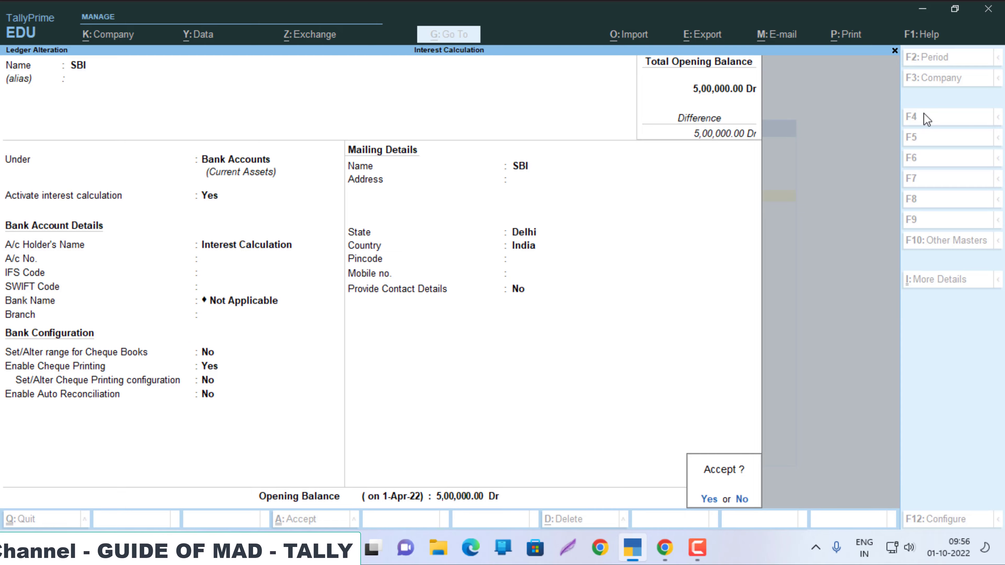
pyautogui.press('Return')
pyautogui.press('Escape')
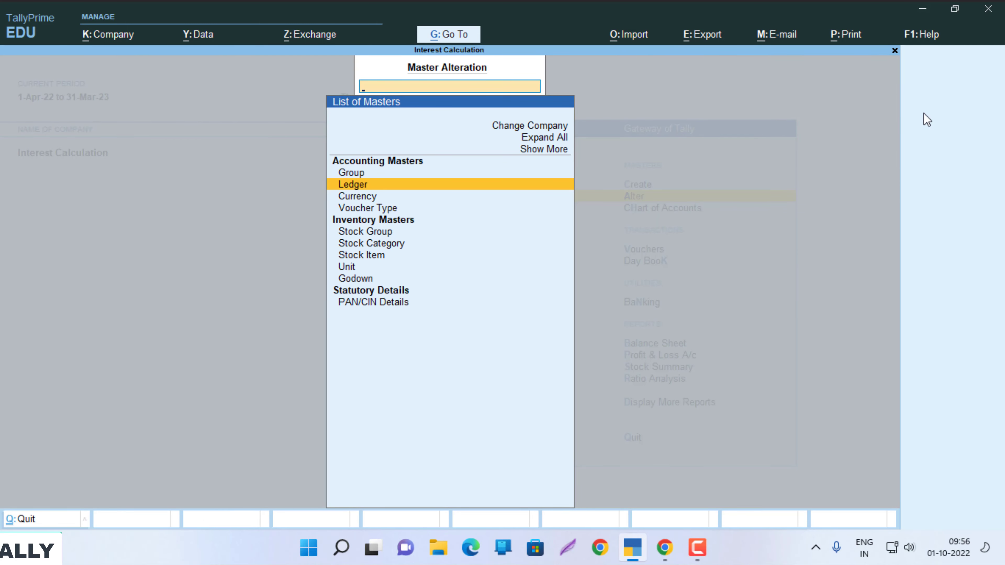
# Step: Find the Ledger Interest Calculation report among the interest reports and open its ledger selection
pyautogui.hotkey('alt', 'g')
pyautogui.write('L')
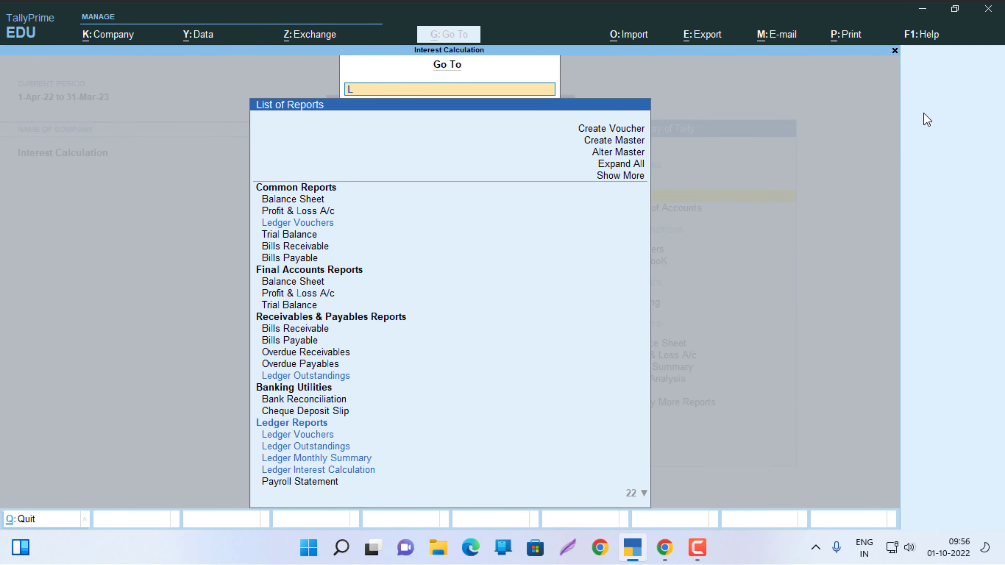
pyautogui.write('ed')
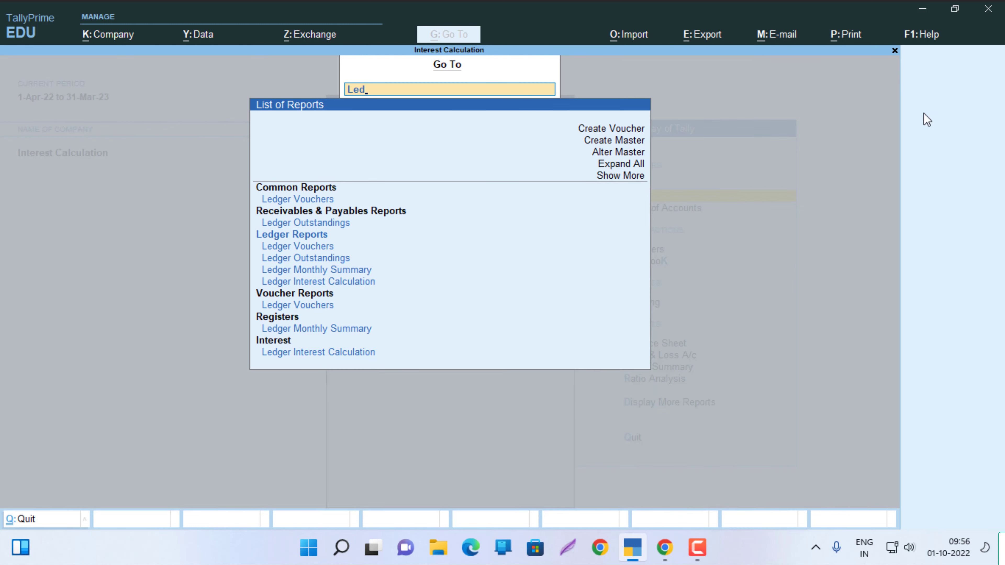
pyautogui.press('Down')
pyautogui.press('Down')
pyautogui.press('Down')
pyautogui.press('Down')
pyautogui.press('Down')
pyautogui.press('Down')
pyautogui.press('Down')
pyautogui.press('Down')
pyautogui.press('Down')
pyautogui.press('Down')
pyautogui.press('Down')
pyautogui.press('Down')
pyautogui.press('Down')
pyautogui.press('Down')
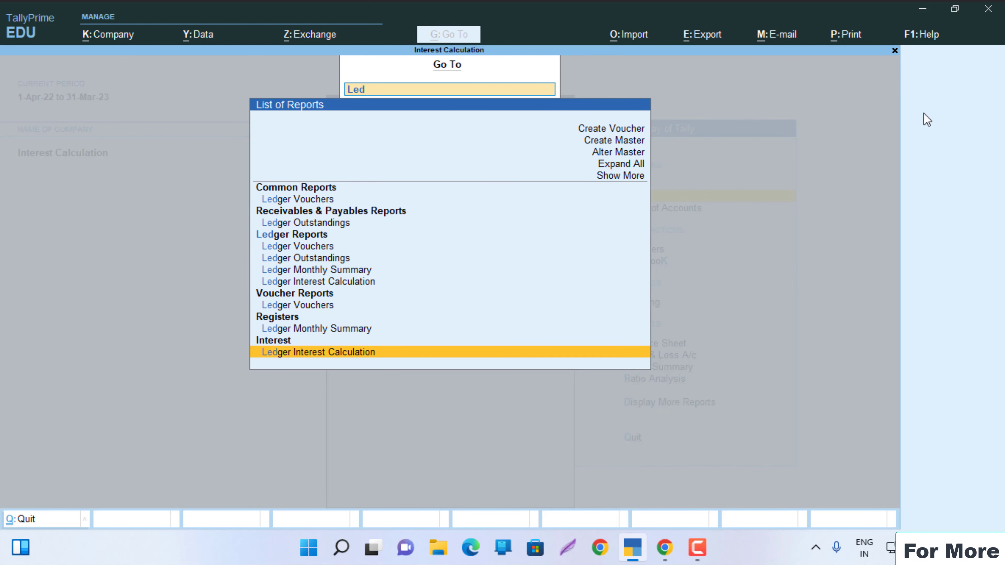
pyautogui.press('Return')
# Step: Review the SBI ledger's interest under Bank/Reco Date and return to the Gateway of Tally
pyautogui.press('Down')
pyautogui.press('Down')
pyautogui.press('Down')
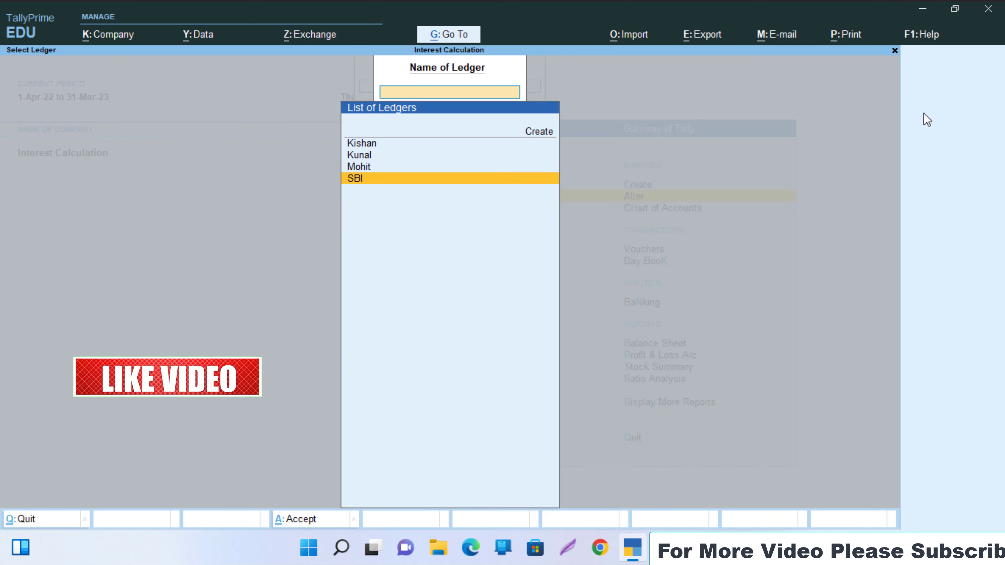
pyautogui.press('Return')
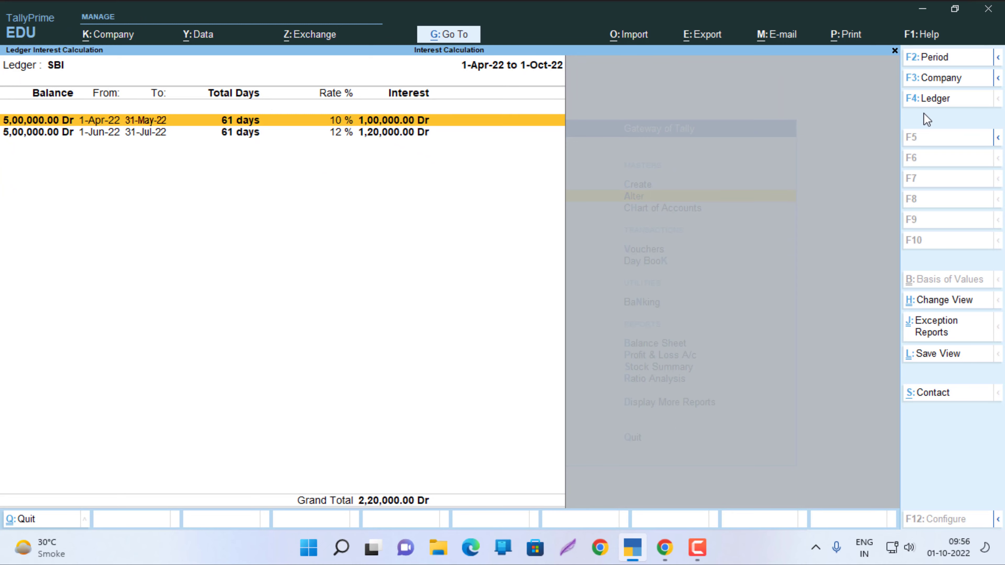
pyautogui.press('Escape')
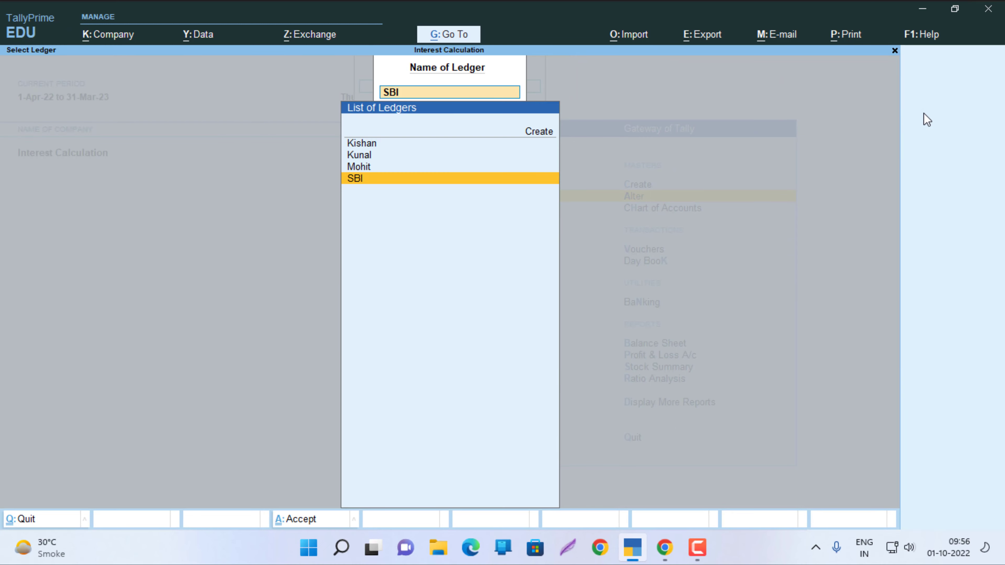
pyautogui.press('Escape')
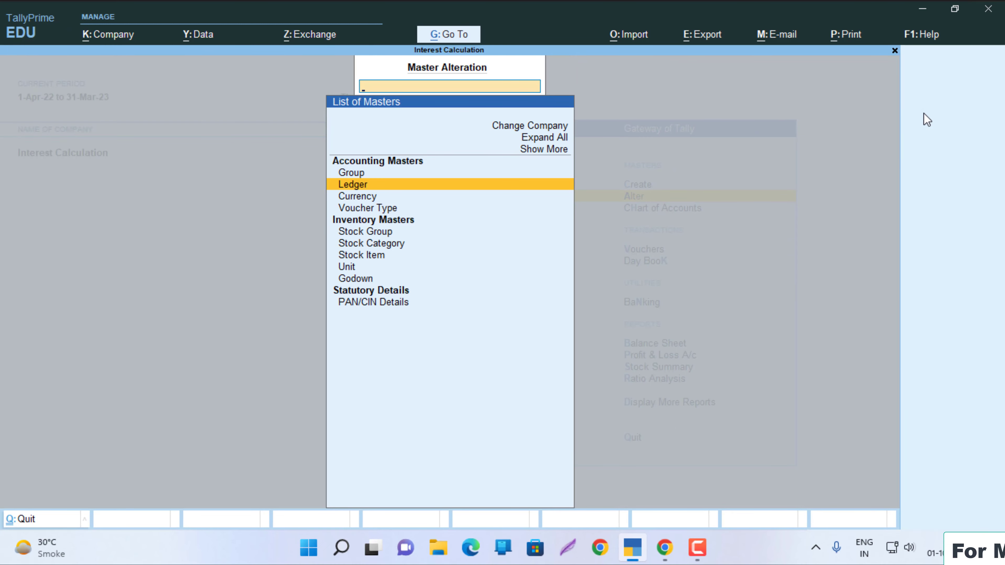
pyautogui.press('Escape')
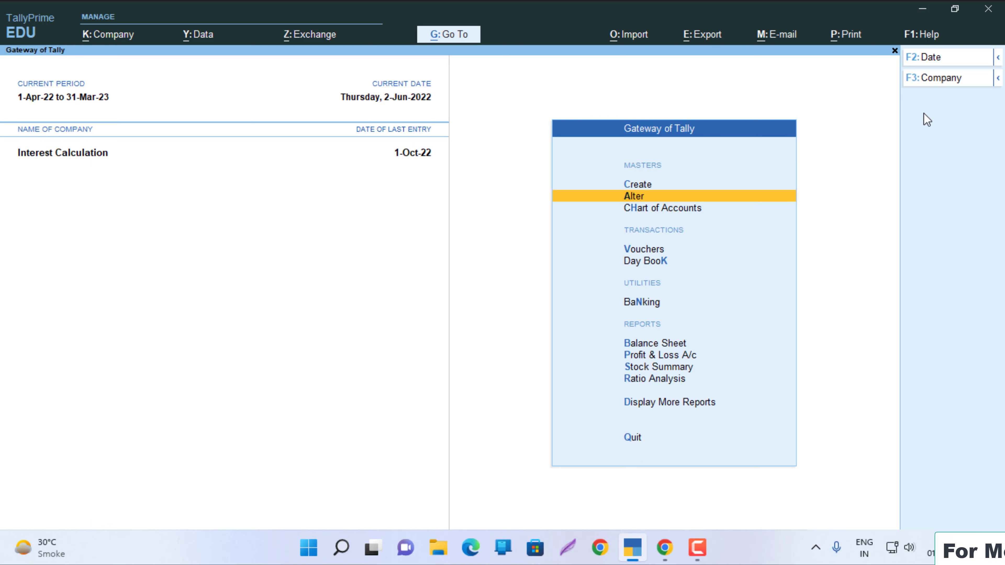
# Step: Start a payment voucher debiting the party ledger listed just after Interest Rec with 14,000, allocated On Account
pyautogui.press('Down')
pyautogui.press('Down')
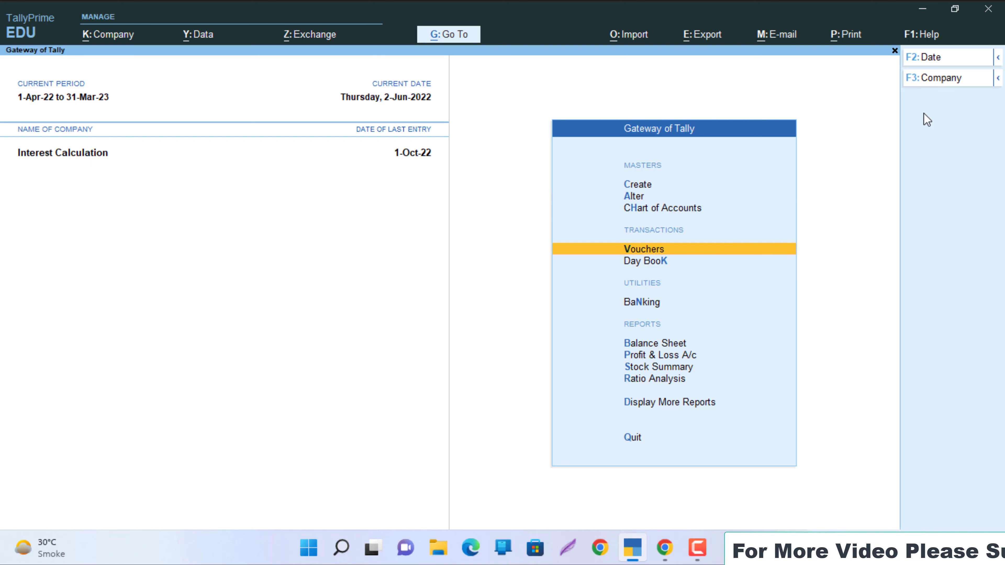
pyautogui.press('Return')
pyautogui.press('F5')
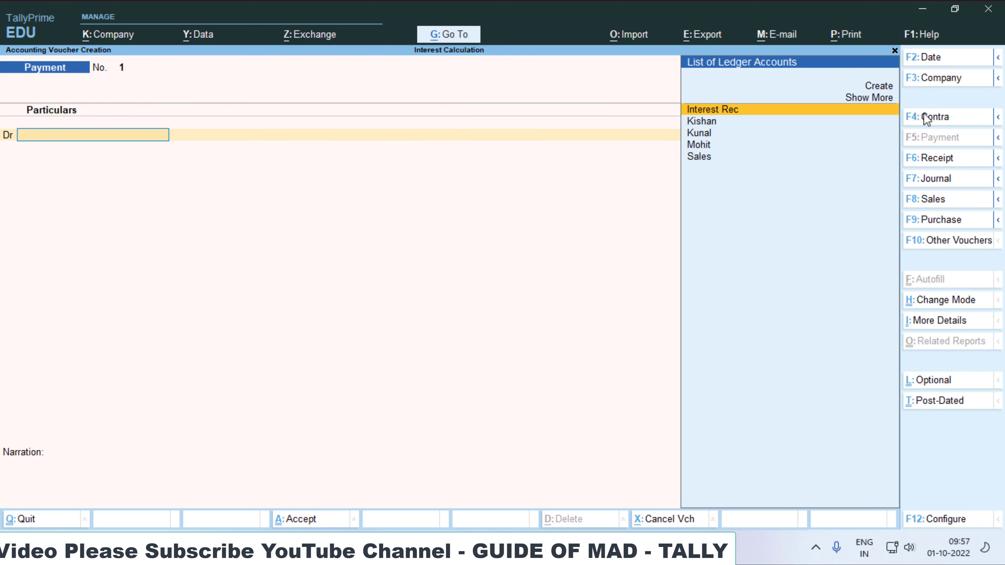
pyautogui.press('Down')
pyautogui.press('Return')
pyautogui.write('14000')
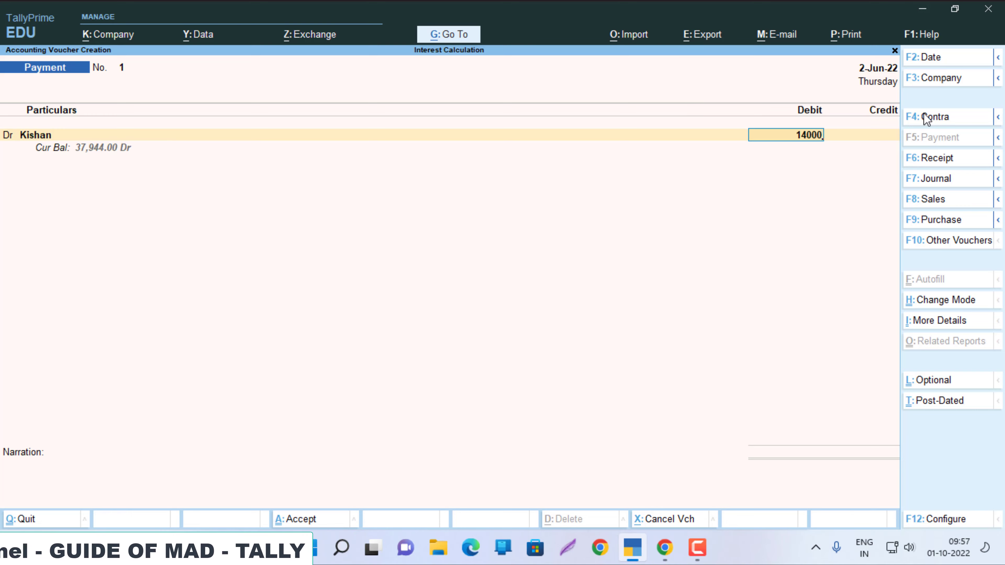
pyautogui.press('Return')
pyautogui.press('Return')
pyautogui.press('Return')
pyautogui.press('Return')
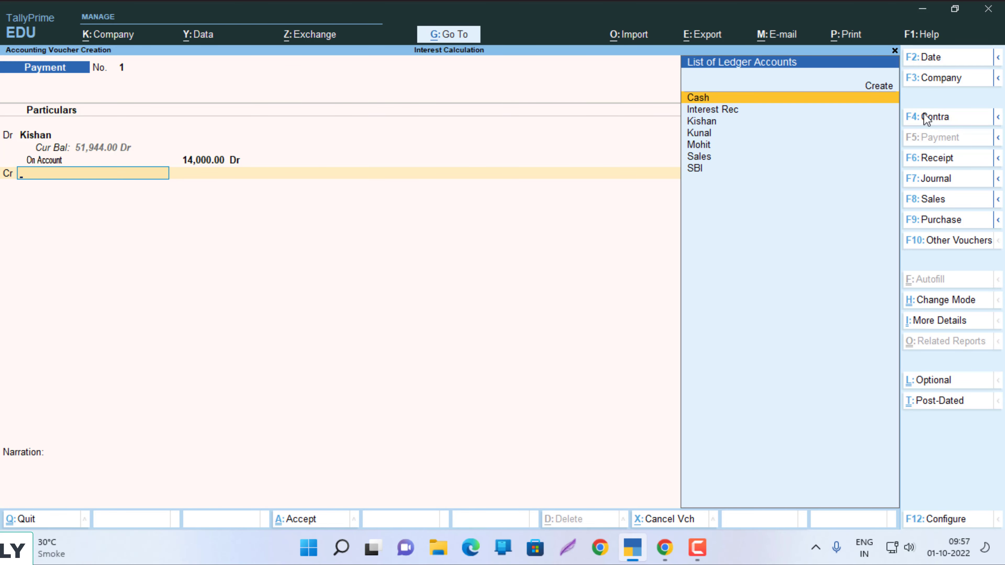
# Step: Credit the SBI ledger with 14,000 in the payment voucher
pyautogui.press('Down')
pyautogui.press('Down')
pyautogui.press('Down')
pyautogui.press('Down')
pyautogui.press('Down')
pyautogui.press('Down')
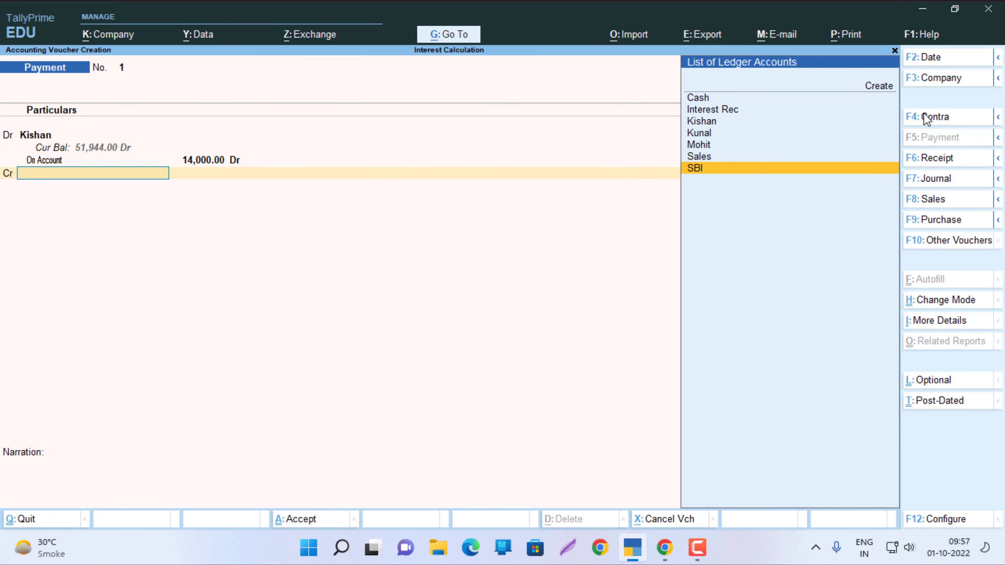
pyautogui.press('Return')
pyautogui.press('Return')
# Step: Accept the SBI bank allocation as a cheque with cheque range Not Applicable, save the payment voucher and leave voucher entry
pyautogui.press('Return')
pyautogui.press('Return')
pyautogui.press('Return')
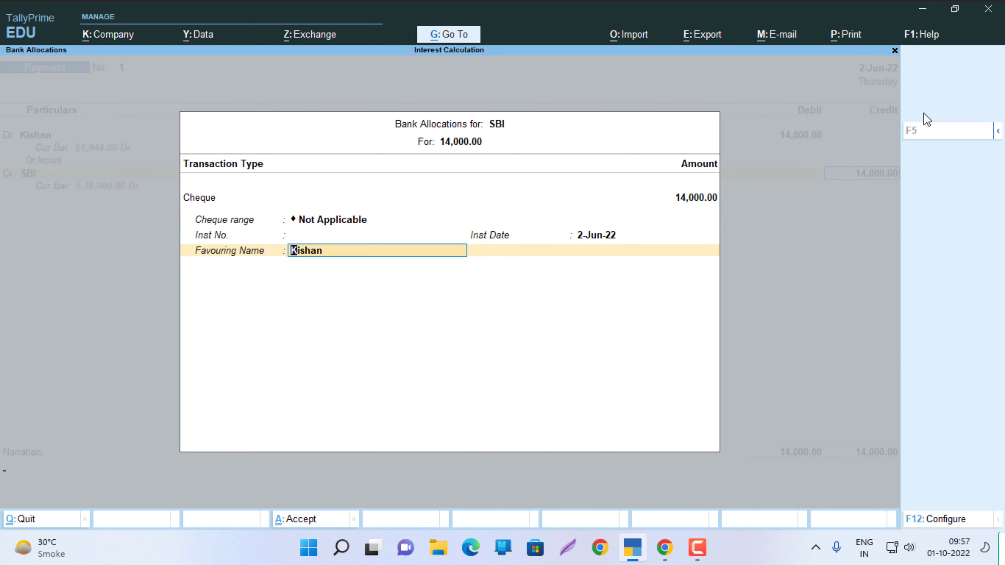
pyautogui.press('Return')
pyautogui.press('Return')
pyautogui.press('Return')
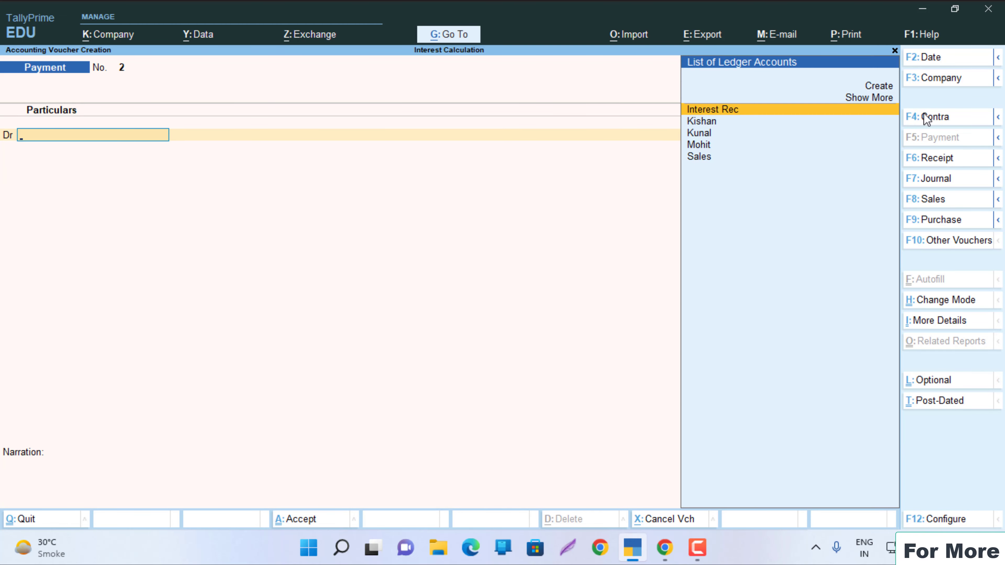
pyautogui.press('Escape')
pyautogui.press('Return')
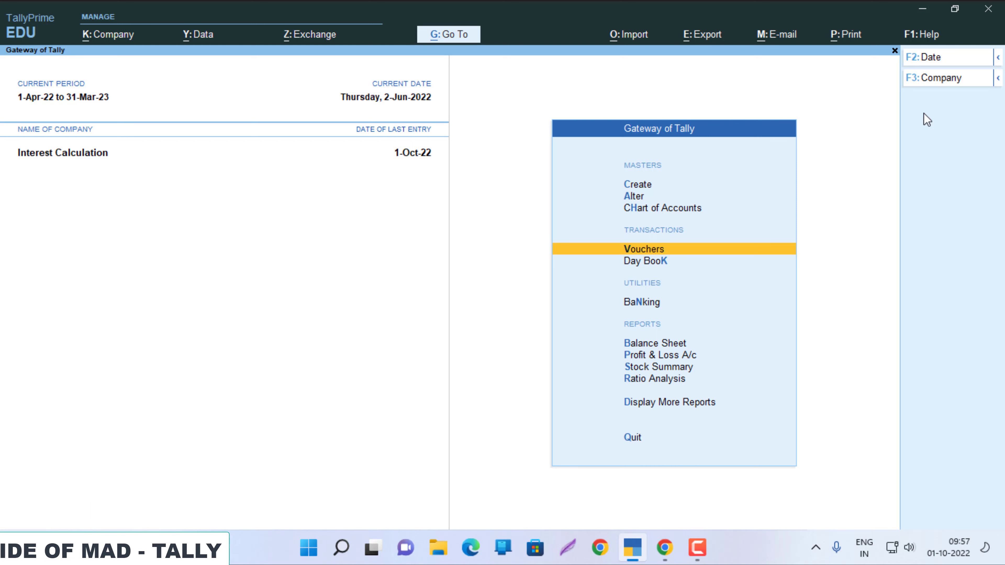
# Step: Open the Bank Reconciliation of the SBI ledger from the banking utilities
pyautogui.press('Down')
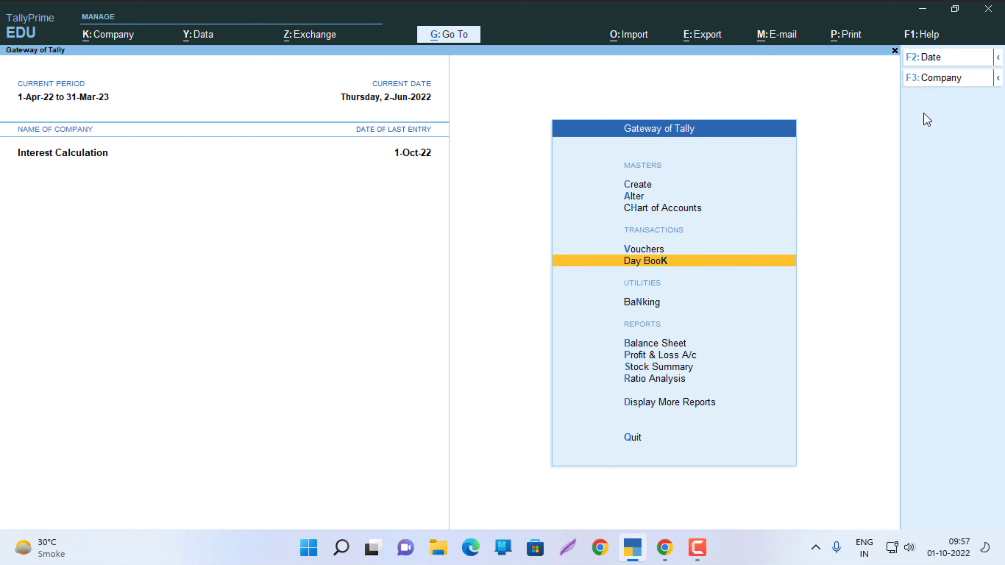
pyautogui.press('Down')
pyautogui.press('Return')
pyautogui.press('Down')
pyautogui.press('Down')
pyautogui.press('Down')
pyautogui.press('Down')
pyautogui.press('Down')
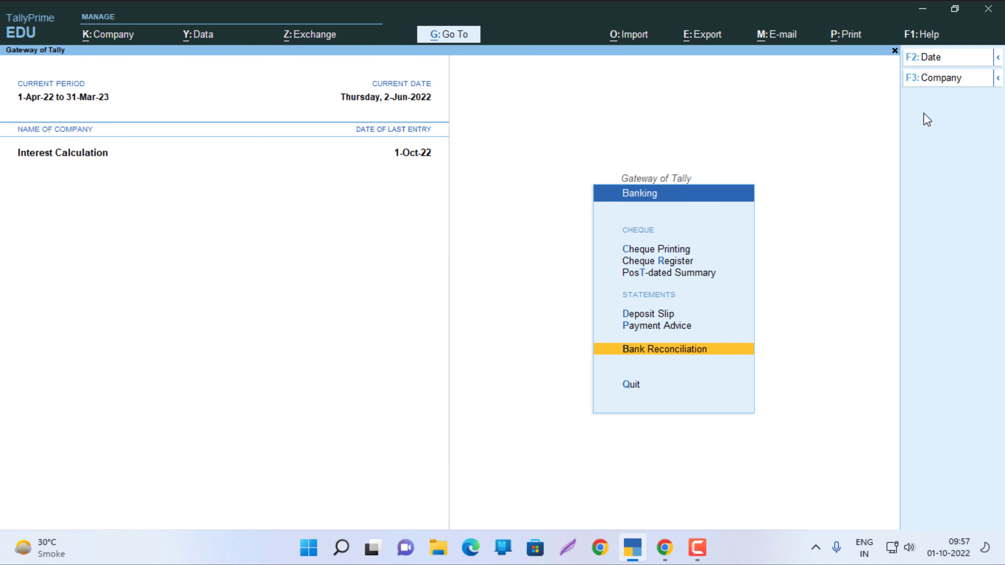
pyautogui.press('Return')
pyautogui.press('Return')
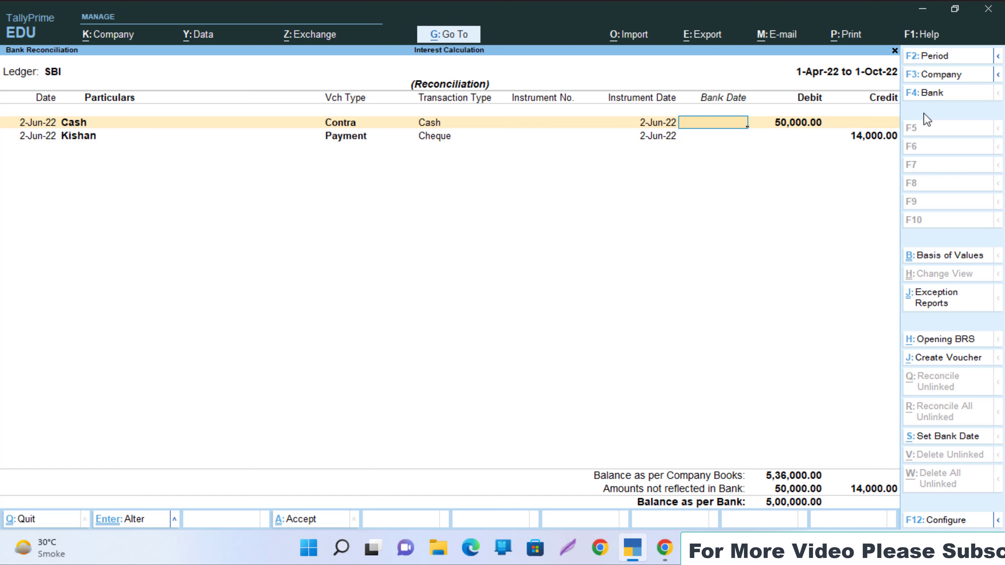
# Step: Set the bank date of the contra and payment entries to 2-Jun-22, accept the reconciliation and return to the Gateway of Tally
pyautogui.write('2')
pyautogui.write('-6')
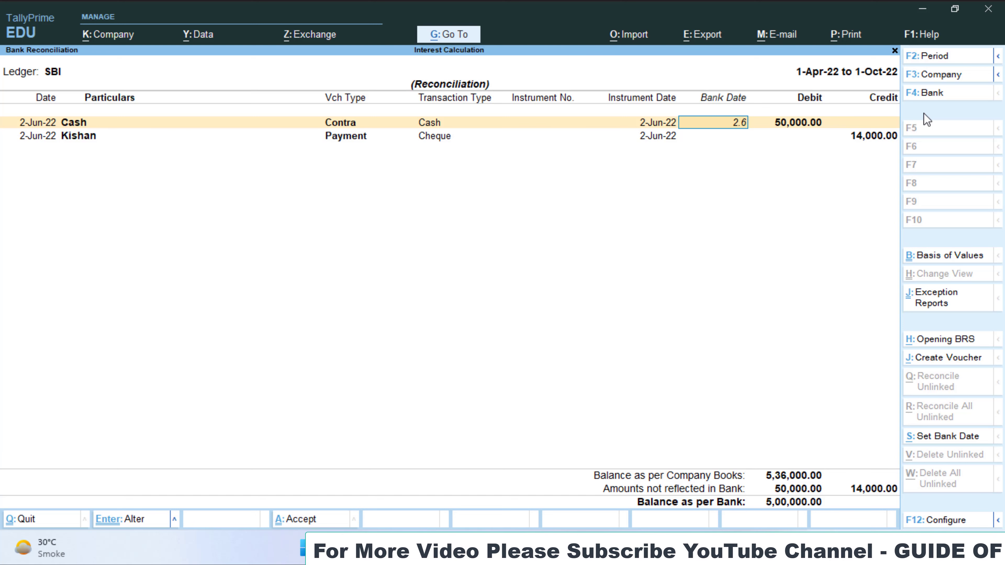
pyautogui.press('Return')
pyautogui.write('2.6')
pyautogui.press('Return')
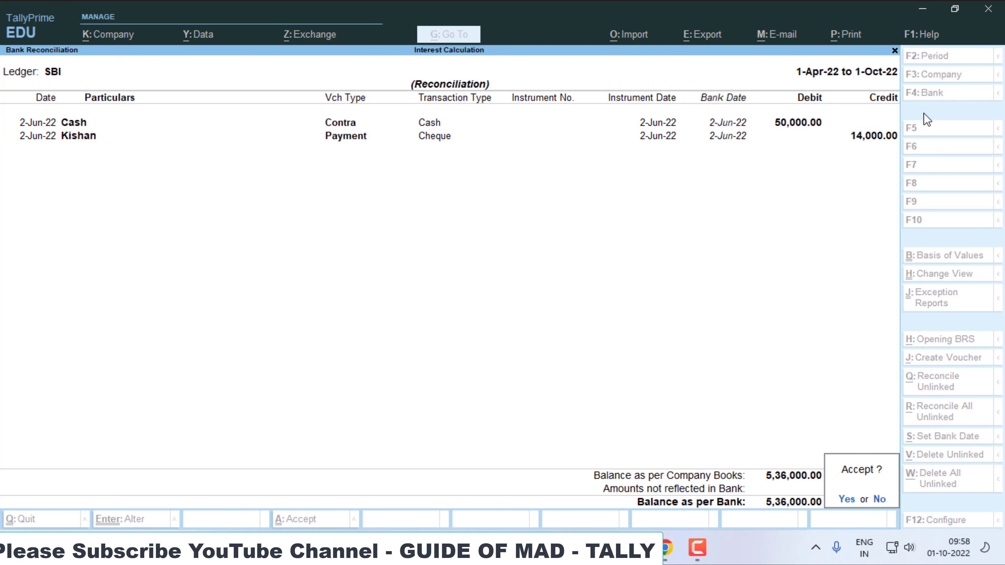
pyautogui.press('Return')
pyautogui.press('Return')
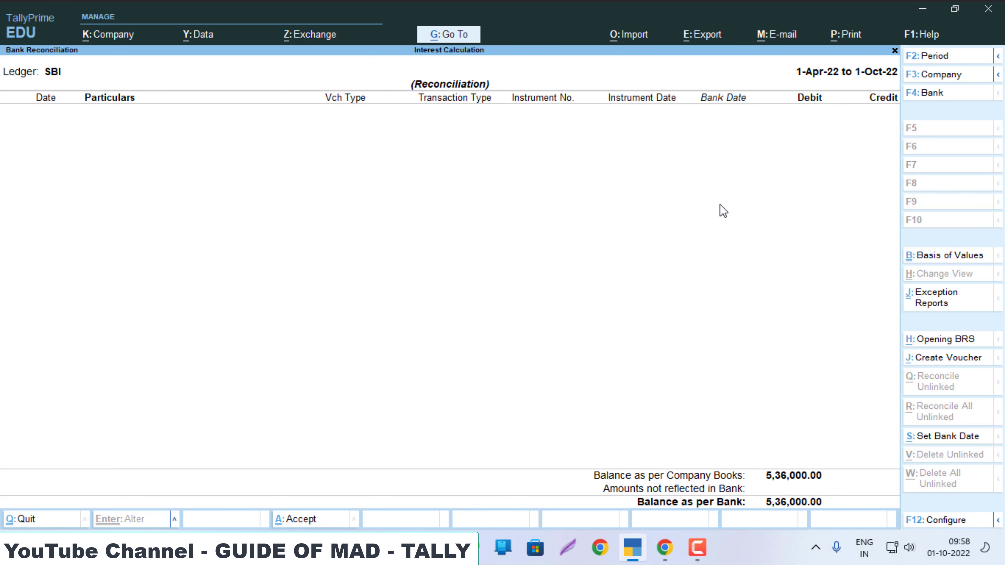
pyautogui.press('Escape')
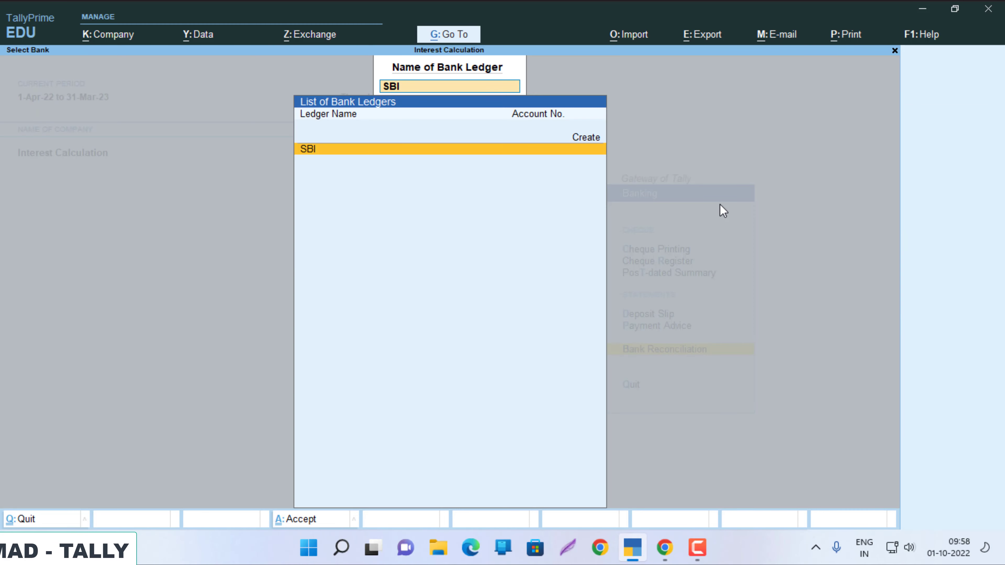
pyautogui.press('Escape')
pyautogui.press('Escape')
pyautogui.press('Escape')
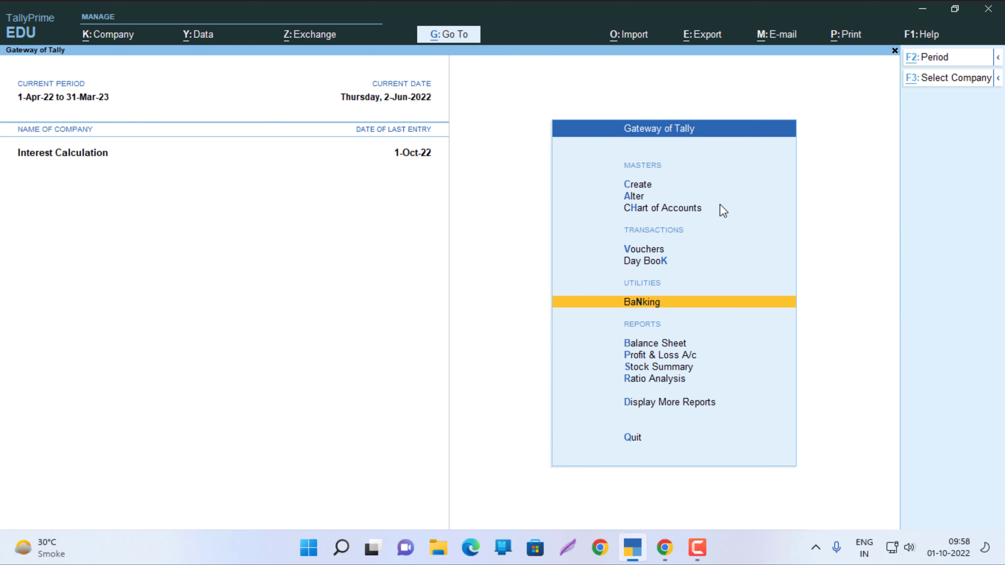
# Step: Open the Ledger Interest Calculation report for the reconciled SBI ledger
pyautogui.hotkey('alt', 'g')
pyautogui.write('Int')
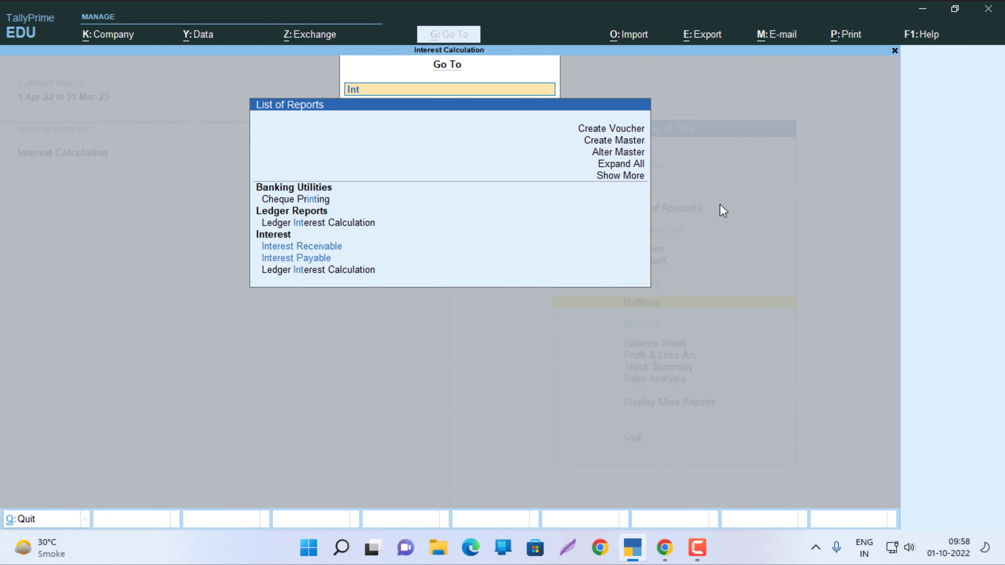
pyautogui.press('Down')
pyautogui.press('Down')
pyautogui.press('Return')
pyautogui.press('Down')
pyautogui.press('Down')
pyautogui.press('Down')
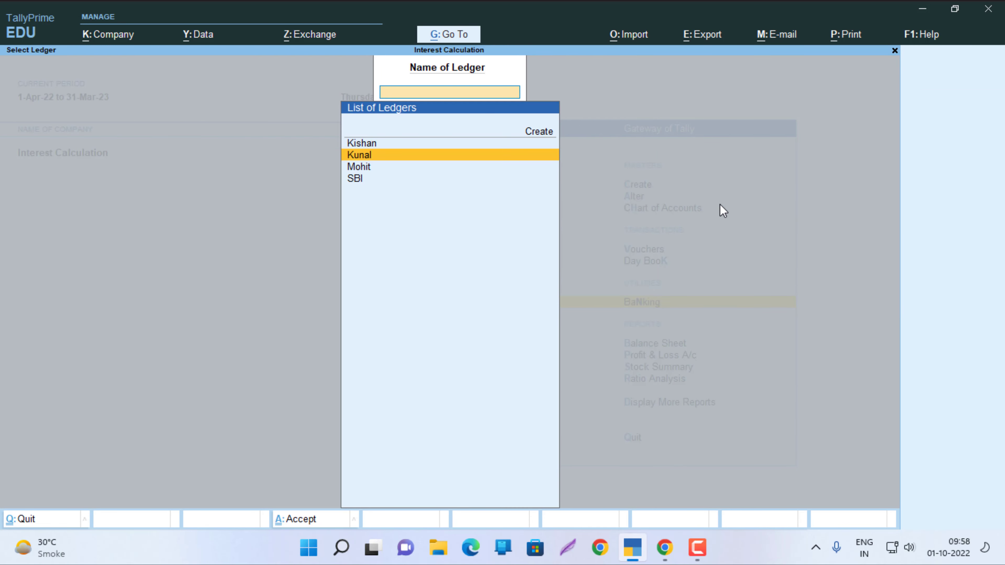
pyautogui.press('Return')
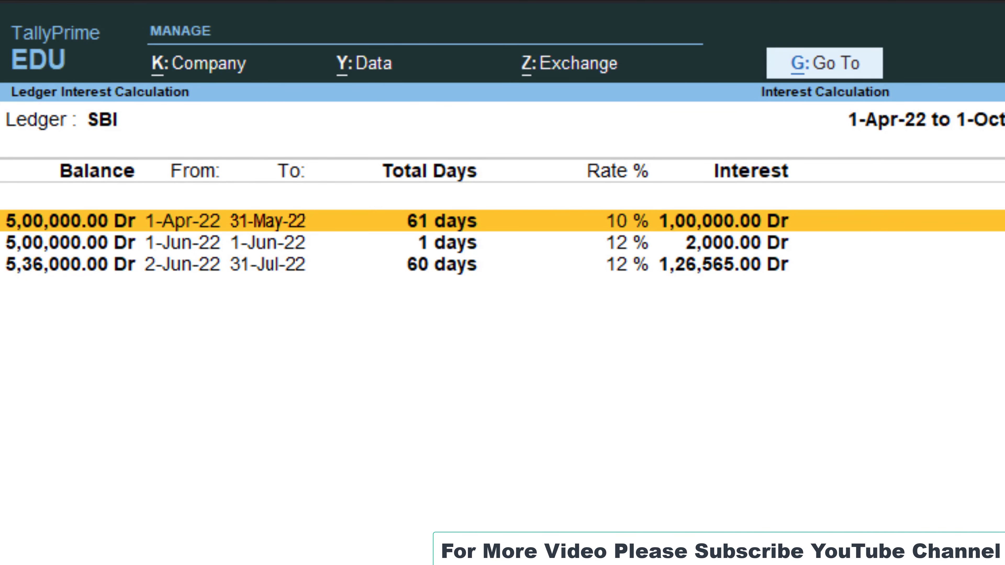
# Step: Examine each SBI interest row's balance, dates, days, rate and interest after reconciliation, including the last row's details, and close the report
pyautogui.press('Down')
pyautogui.press('Down')
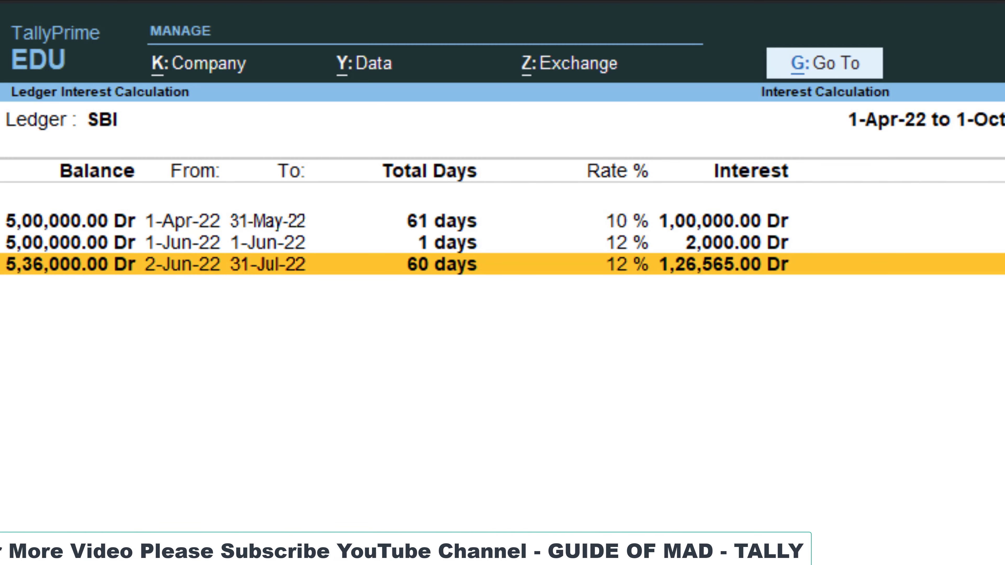
pyautogui.press('Up')
pyautogui.press('Up')
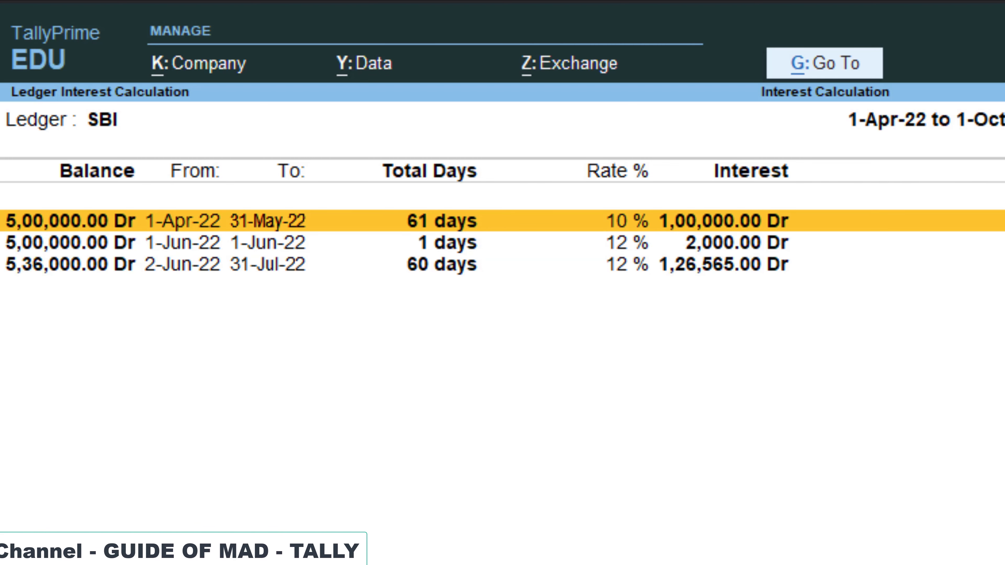
pyautogui.press('Down')
pyautogui.press('Down')
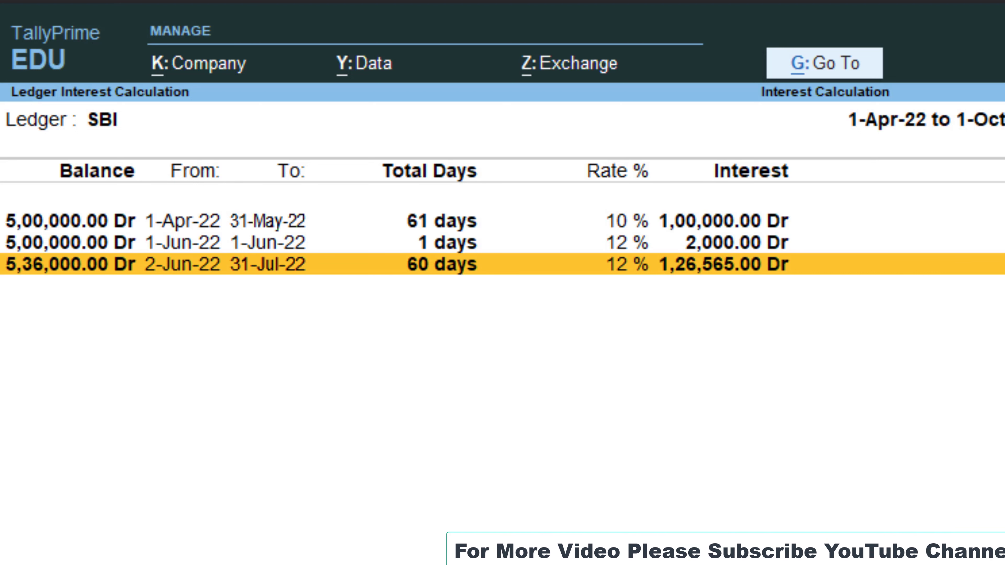
pyautogui.press('Return')
pyautogui.press('Escape')
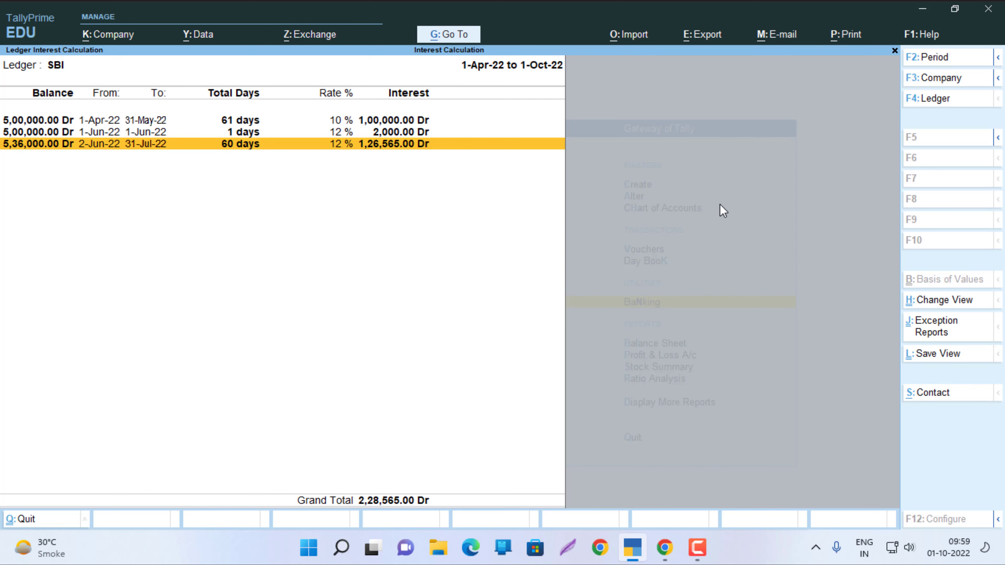
pyautogui.press('Escape')
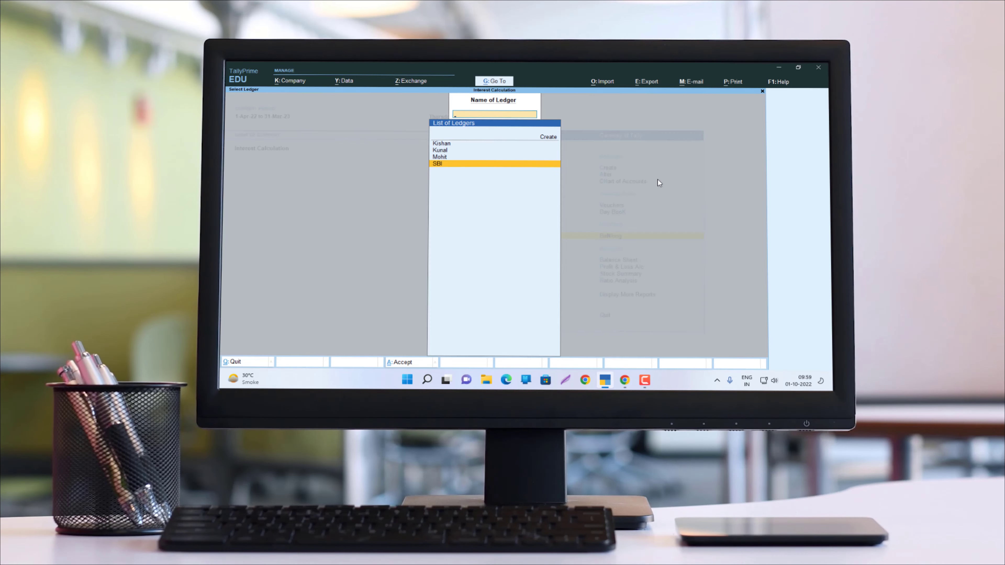
pyautogui.press('Escape')
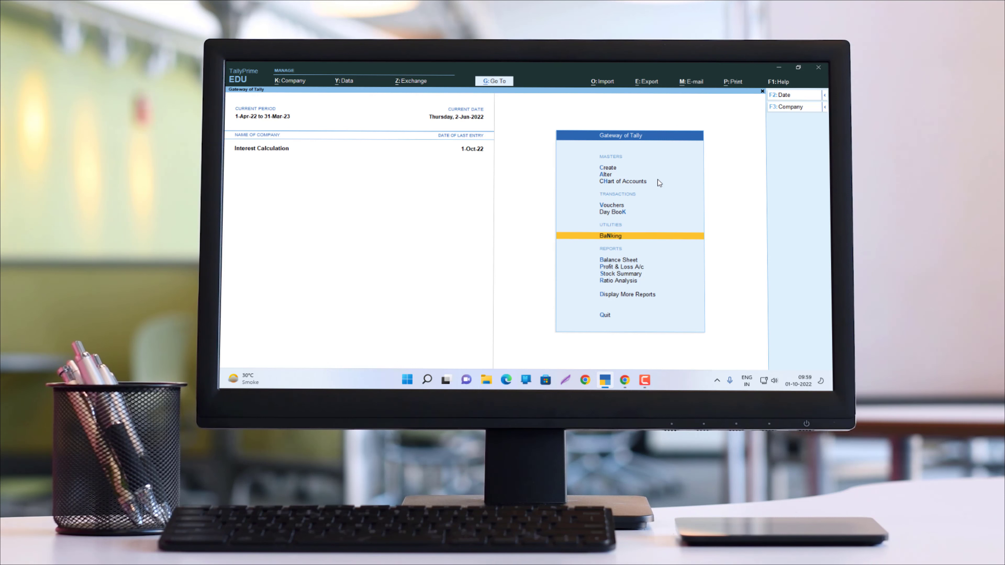